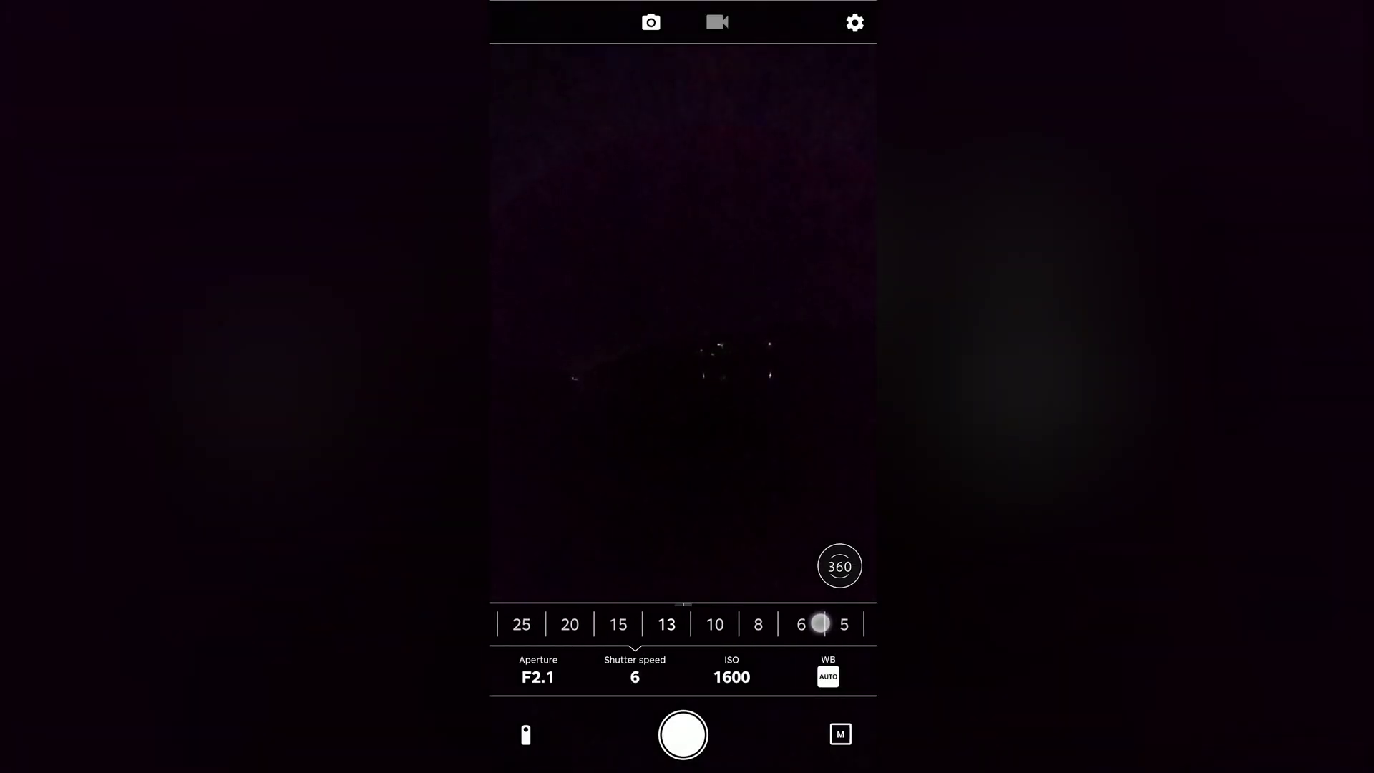
Set the shutter speed to 13 seconds in manual mode and in the first bracket shot's settings
{"action": "left_click_drag", "start_coordinate": [820, 622], "coordinate": [835, 623]}
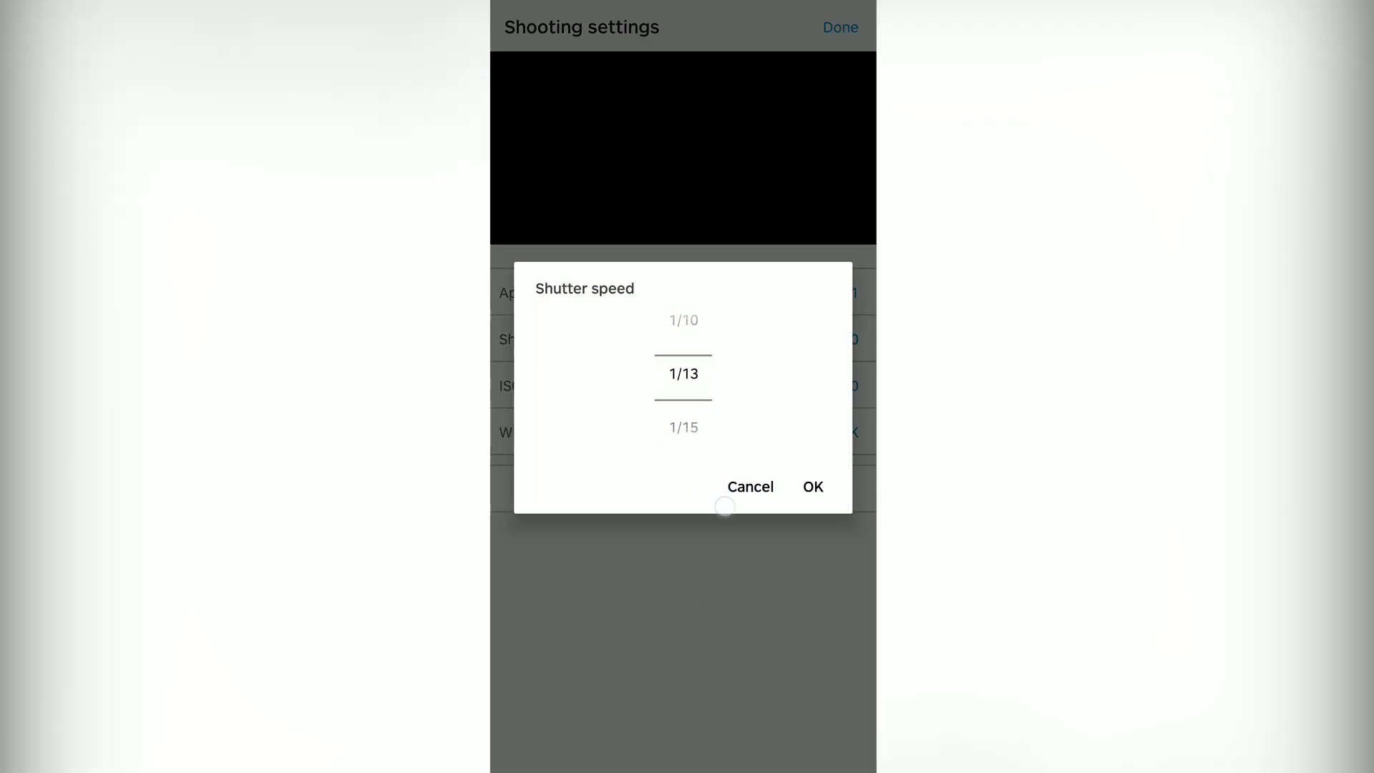
{"action": "left_click_drag", "start_coordinate": [725, 507], "coordinate": [693, 560]}
{"action": "left_click_drag", "start_coordinate": [687, 372], "coordinate": [703, 454]}
{"action": "left_click", "coordinate": [813, 486]}
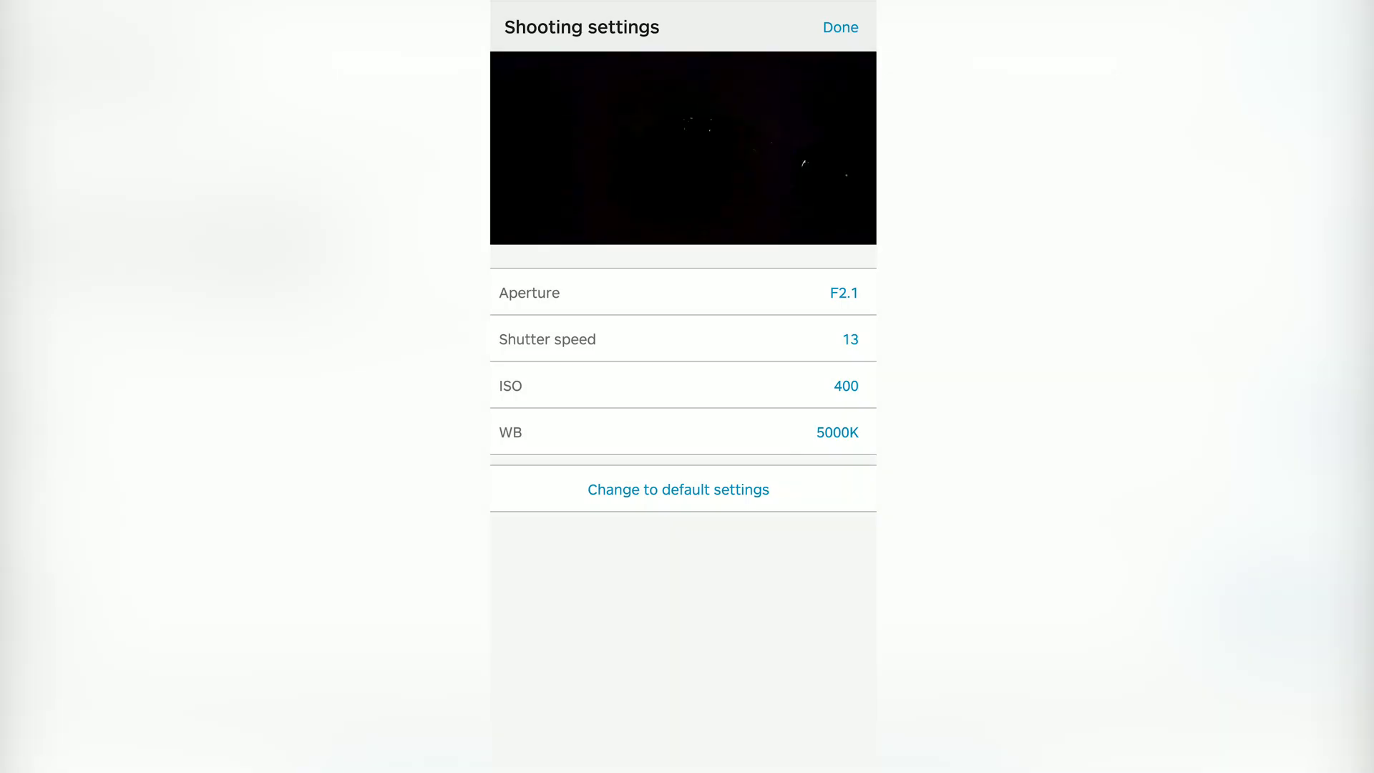
{"action": "left_click", "coordinate": [840, 27]}
Add bracket shots 02 to 08 with F2.1, shutter speed 13, ISO 400 and WB 5000K, and start shooting
{"action": "left_click", "coordinate": [685, 133]}
{"action": "left_click", "coordinate": [838, 27]}
{"action": "left_click", "coordinate": [692, 188]}
{"action": "left_click", "coordinate": [841, 27]}
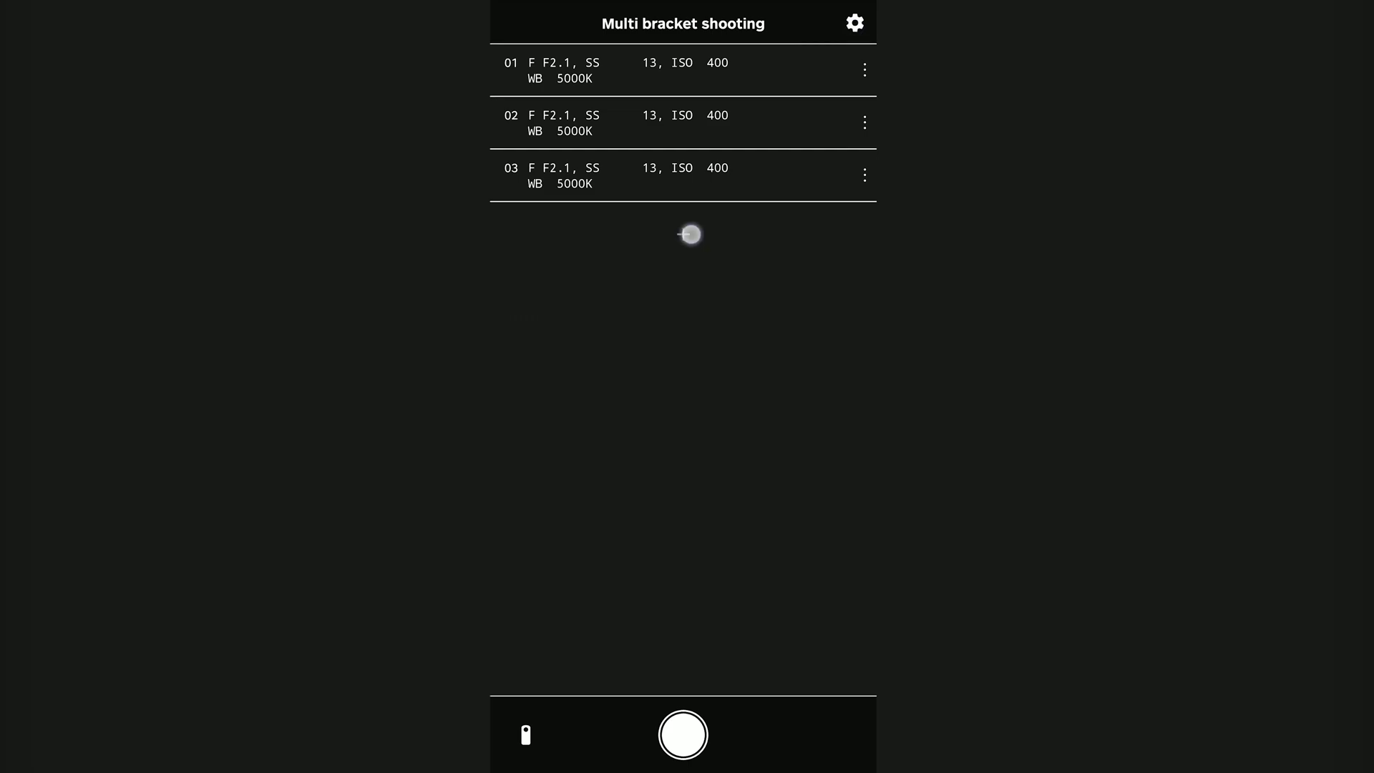
{"action": "left_click", "coordinate": [689, 234]}
{"action": "left_click", "coordinate": [856, 29]}
{"action": "left_click", "coordinate": [687, 284]}
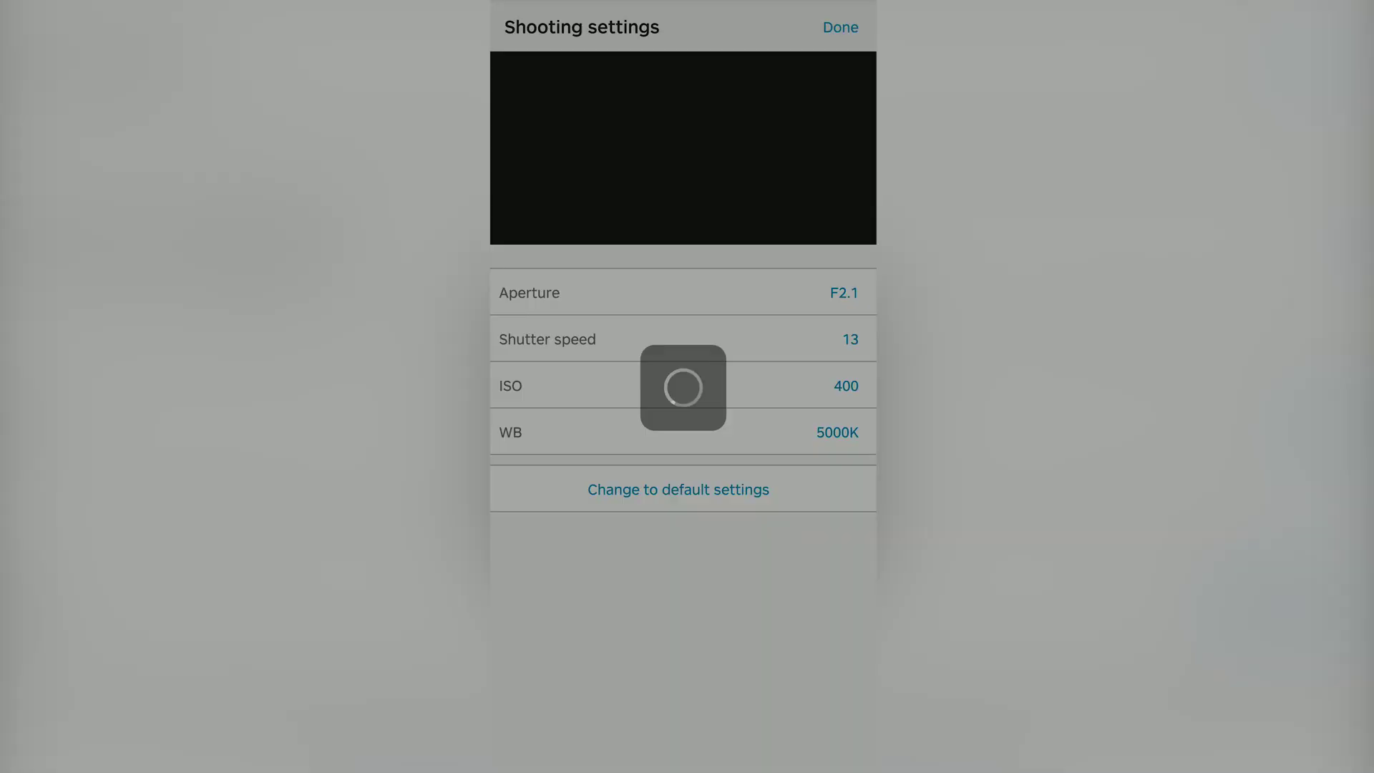
{"action": "left_click", "coordinate": [856, 29]}
{"action": "left_click", "coordinate": [683, 397]}
{"action": "left_click", "coordinate": [839, 25]}
{"action": "left_click", "coordinate": [682, 445]}
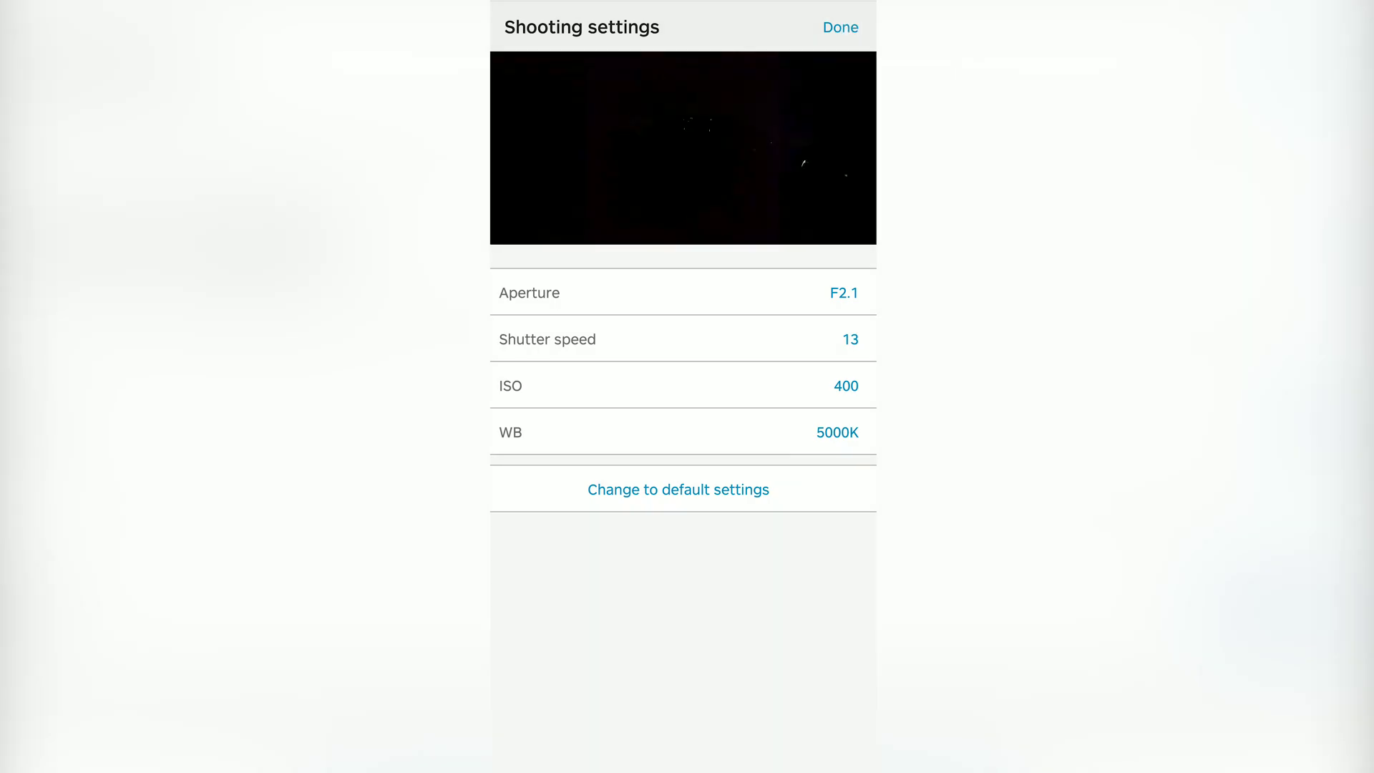
{"action": "left_click", "coordinate": [839, 26]}
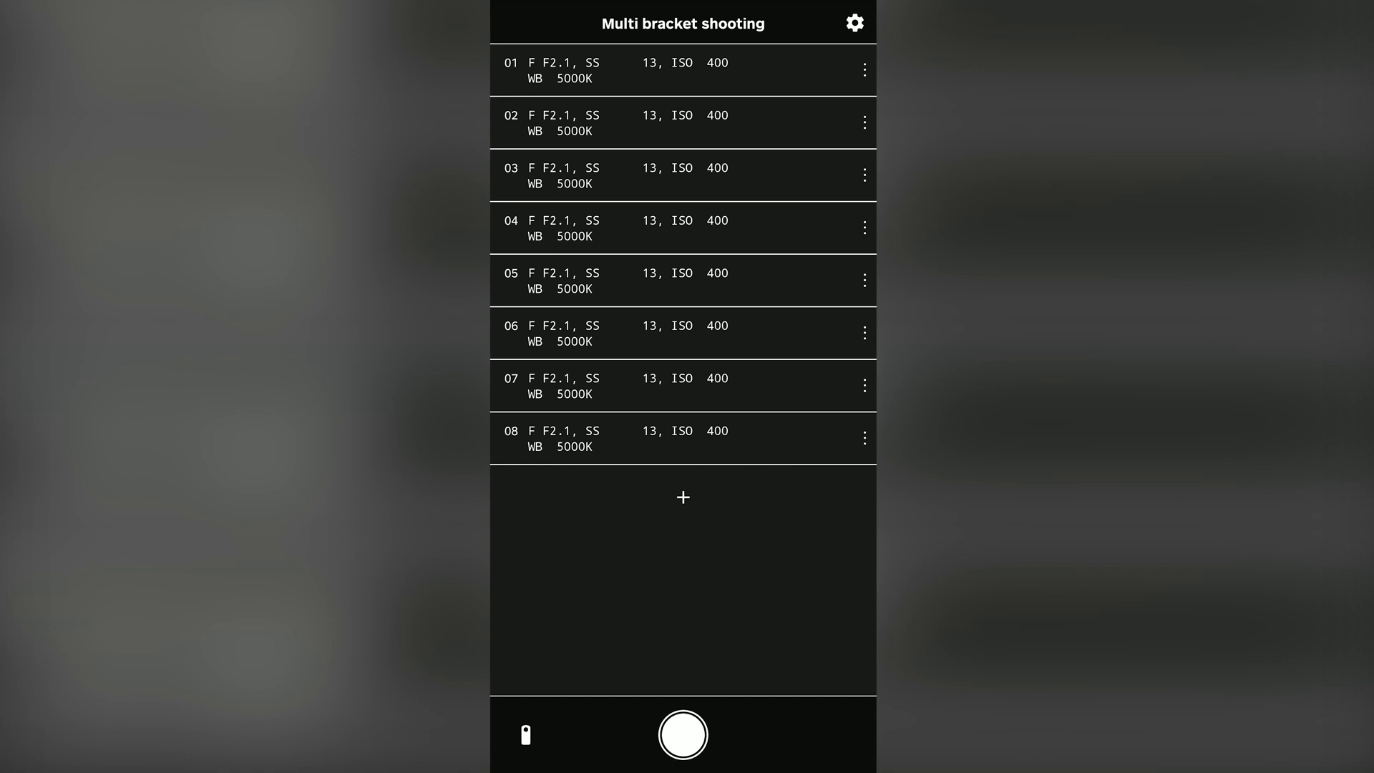
{"action": "left_click", "coordinate": [683, 735]}
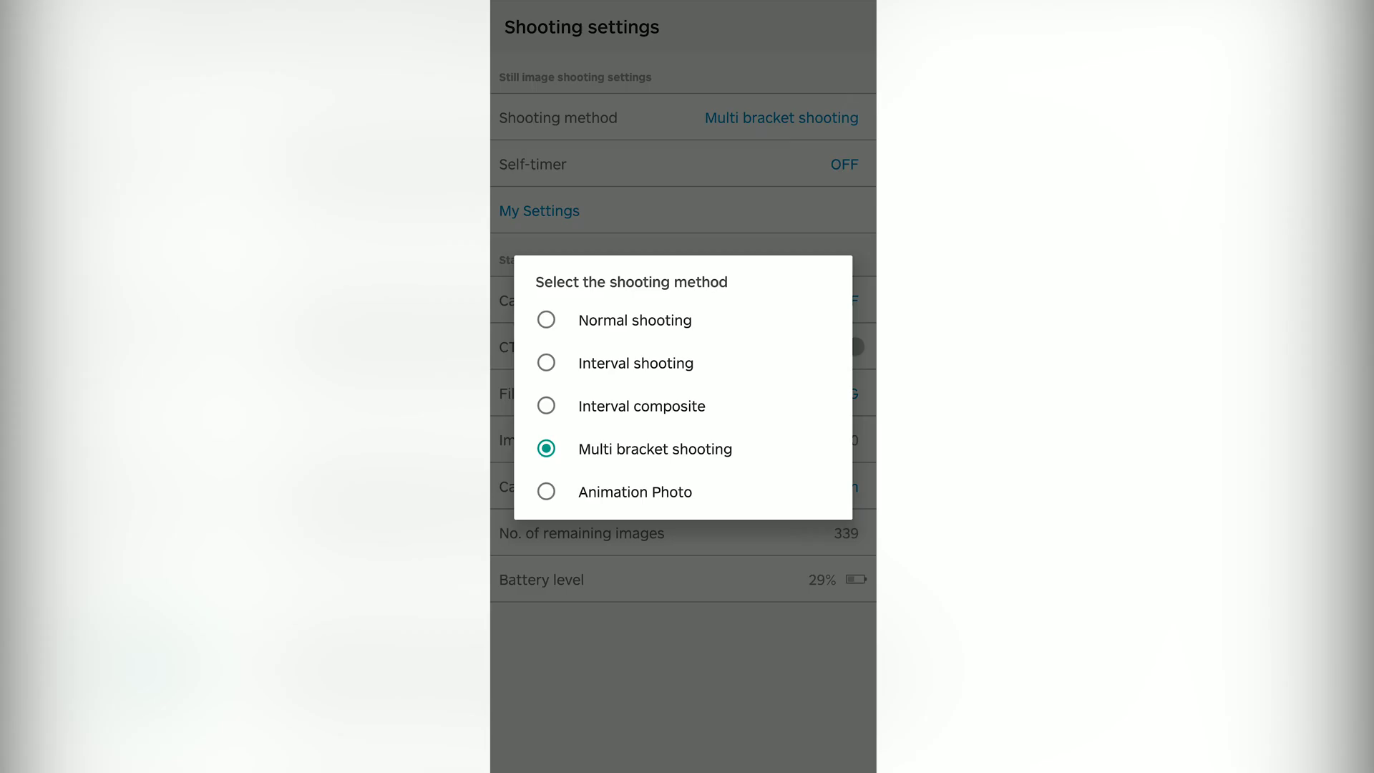
Switch the shooting method to Interval composite with a 20-minute shooting time and a 3-minute in-progress save interval
{"action": "left_click", "coordinate": [641, 406]}
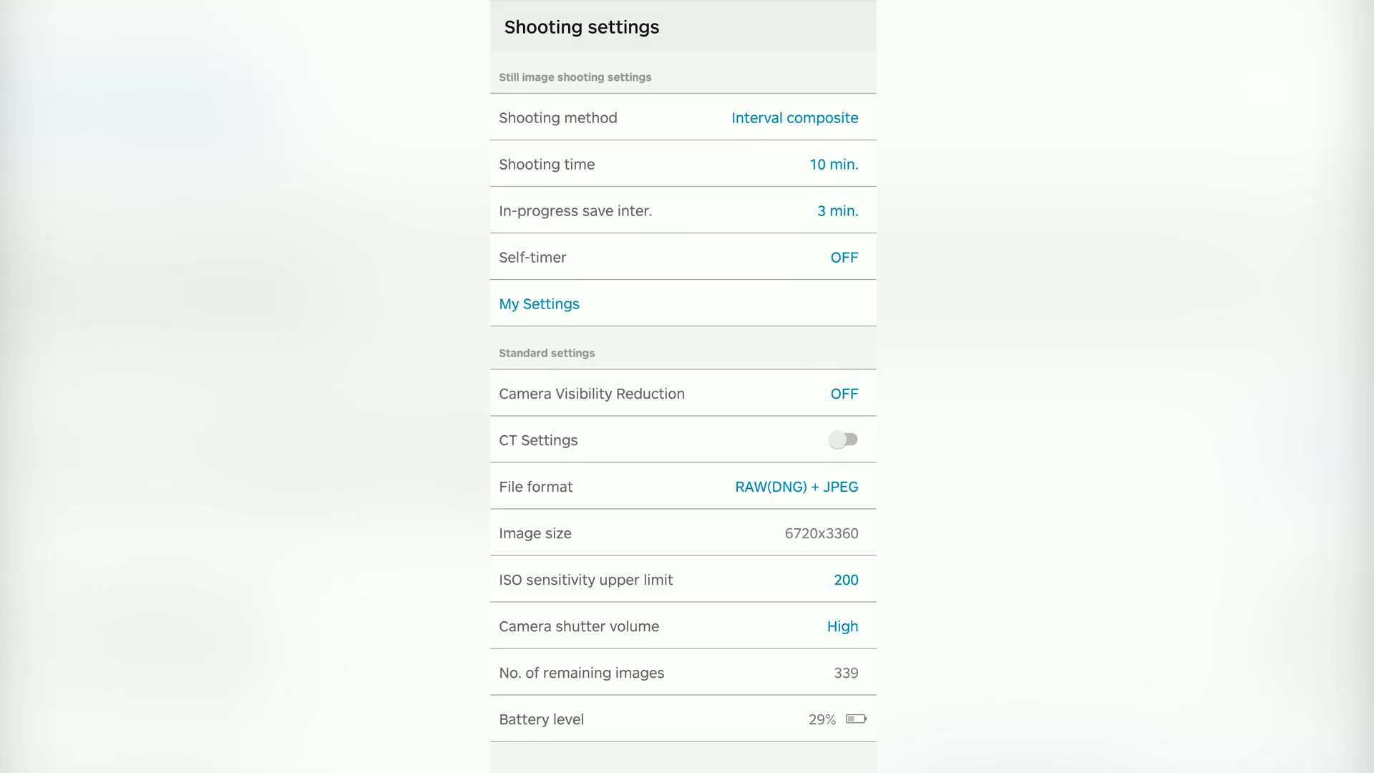
{"action": "left_click", "coordinate": [834, 164]}
{"action": "left_click_drag", "start_coordinate": [733, 345], "coordinate": [740, 316]}
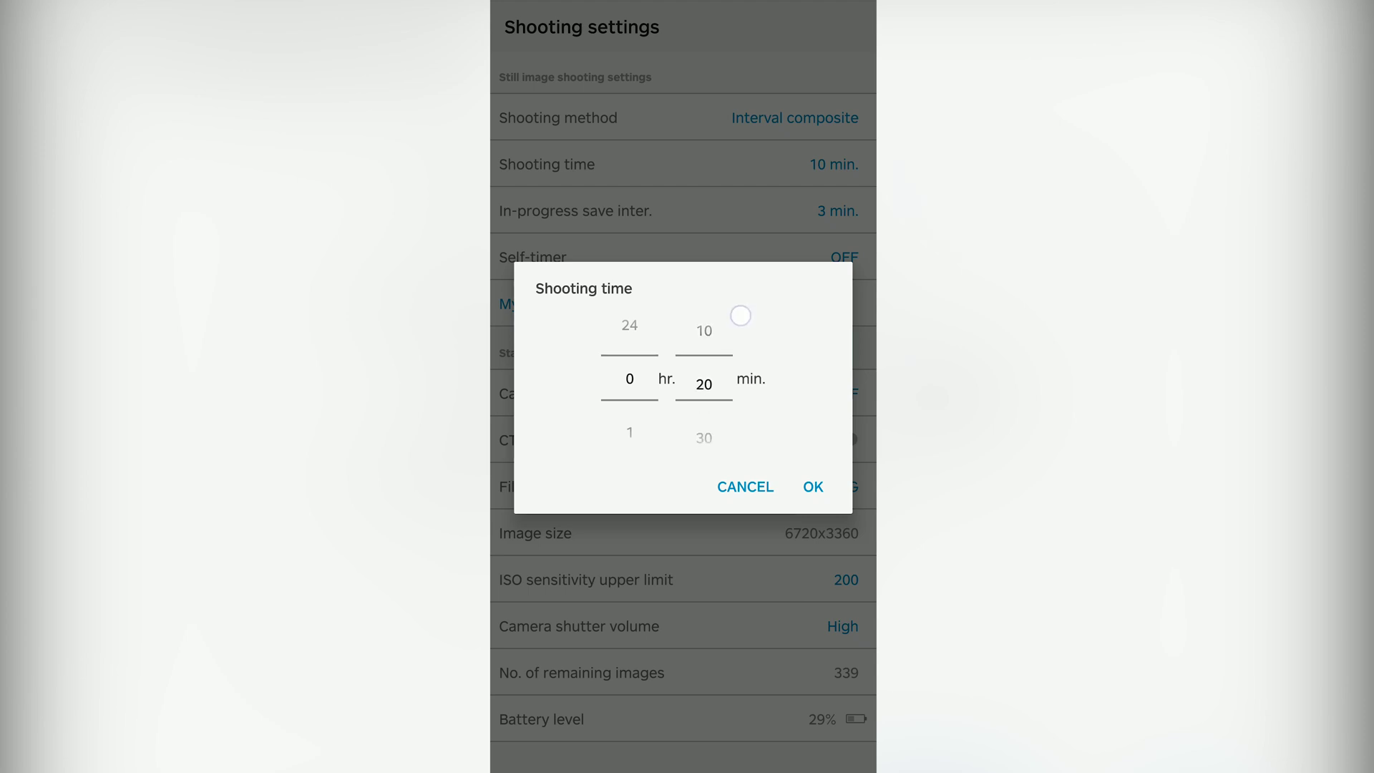
{"action": "left_click_drag", "start_coordinate": [723, 364], "coordinate": [723, 329]}
{"action": "left_click", "coordinate": [813, 487]}
{"action": "left_click", "coordinate": [824, 209]}
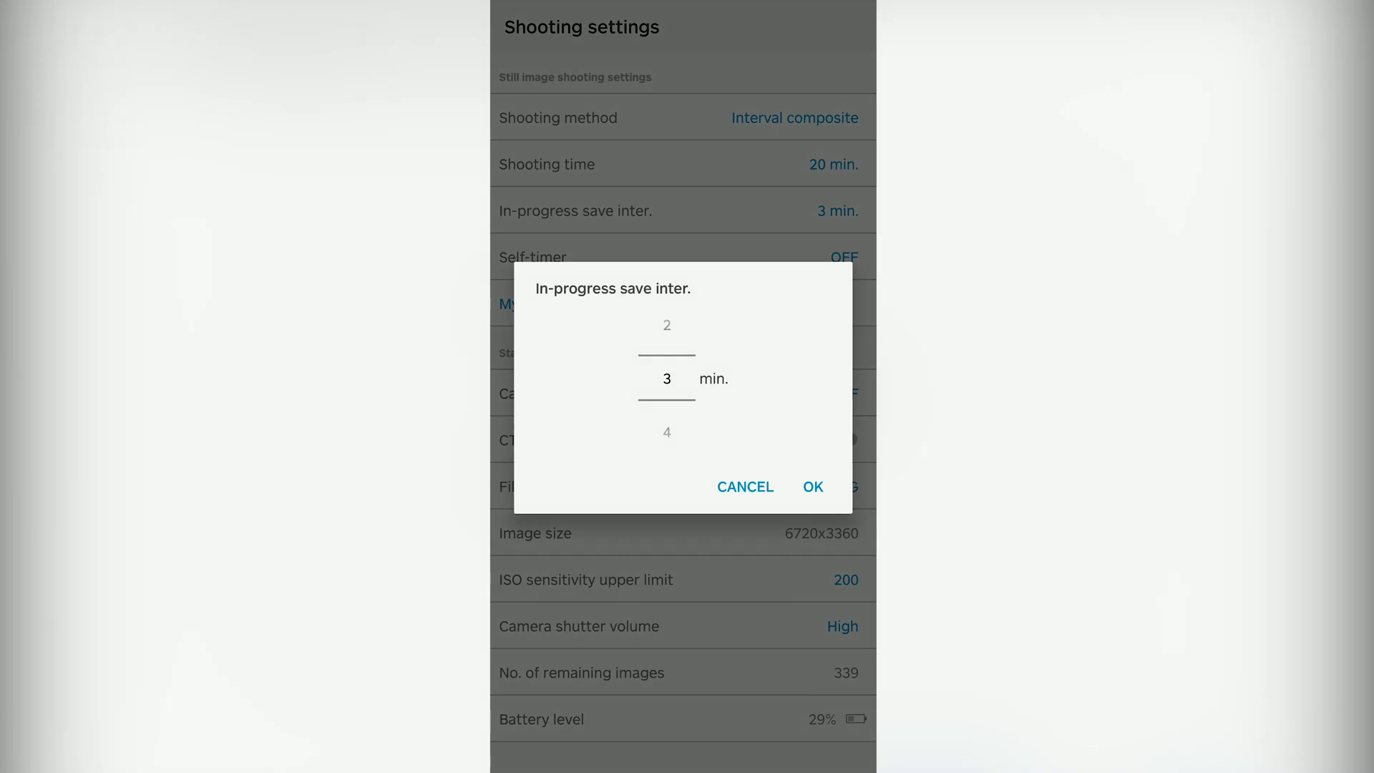
{"action": "left_click", "coordinate": [813, 487]}
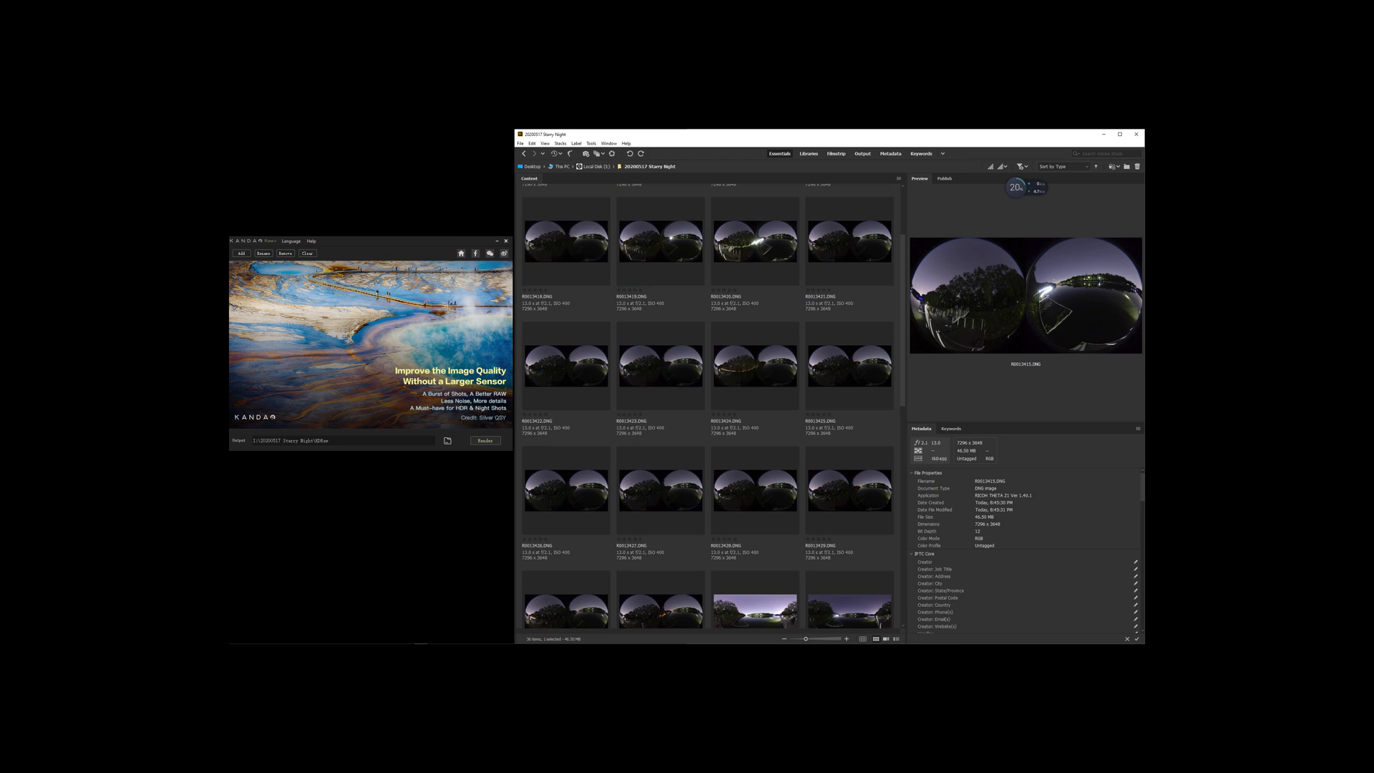
Select R0013415.DNG to R0013431.DNG without R0013420.DNG in Bridge and add them to Kandao Raw+ as a stacking task
{"action": "left_click", "coordinate": [850, 490], "text": "shift"}
{"action": "scroll", "coordinate": [660, 491], "scroll_direction": "down", "scroll_amount": 1}
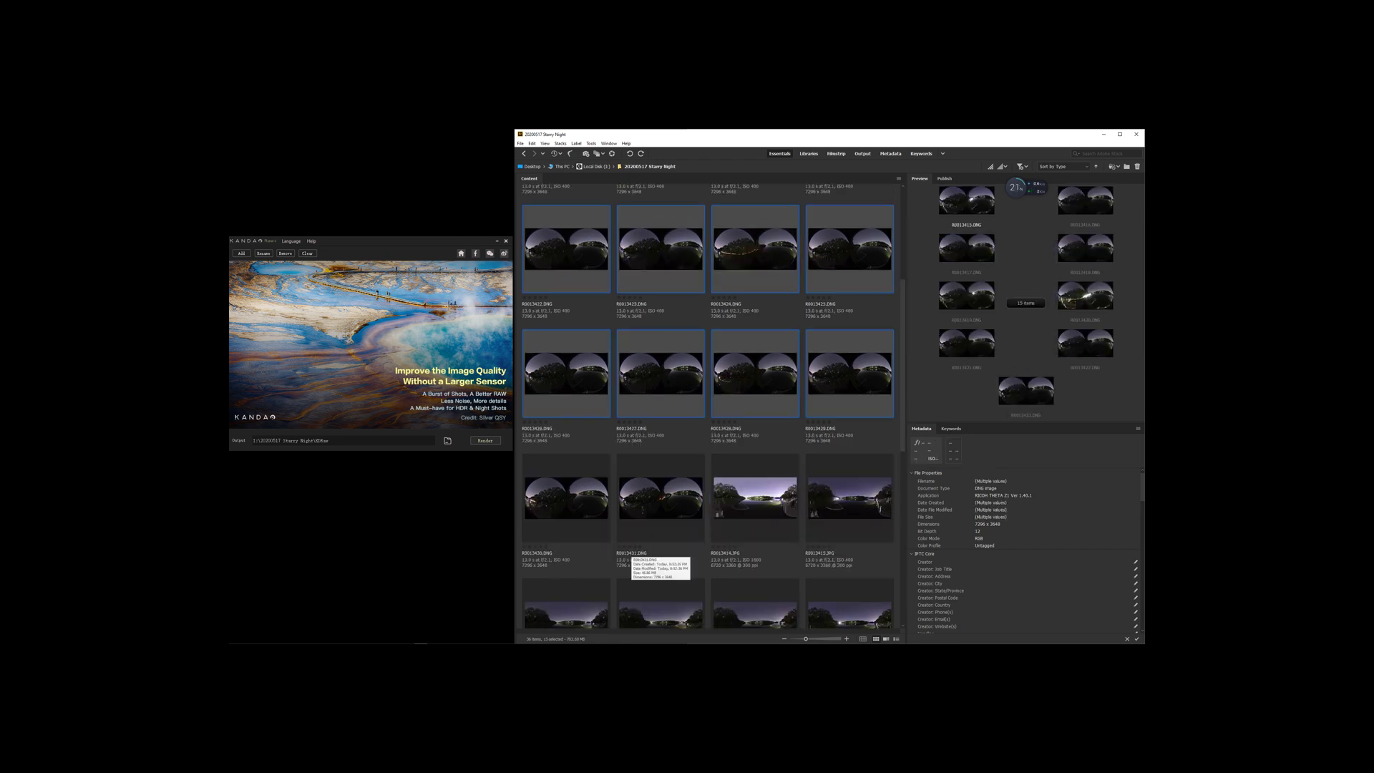
{"action": "left_click", "coordinate": [660, 494], "text": "shift"}
{"action": "scroll", "coordinate": [661, 491], "scroll_direction": "up", "scroll_amount": 2}
{"action": "left_click", "coordinate": [754, 358], "text": "ctrl"}
{"action": "left_click_drag", "start_coordinate": [660, 358], "coordinate": [371, 344]}
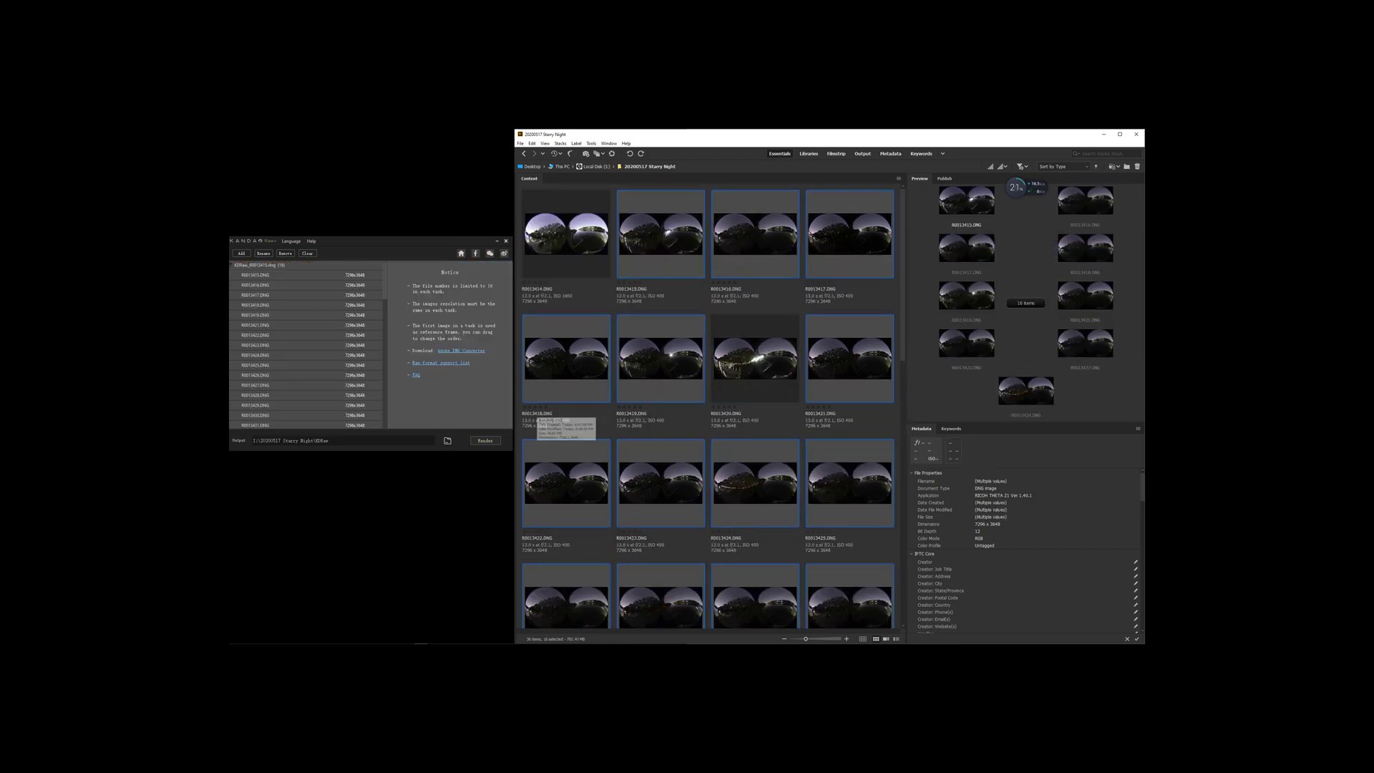
Preview the original DNG photos one by one in Bridge, from R0013415.DNG to R0013420.DNG, to judge possible reference frames
{"action": "left_click", "coordinate": [631, 279]}
{"action": "key", "text": "Right"}
{"action": "key", "text": "Right"}
{"action": "key", "text": "Right"}
{"action": "key", "text": "Left"}
{"action": "key", "text": "Left"}
{"action": "key", "text": "Right"}
{"action": "key", "text": "Right"}
{"action": "key", "text": "Right"}
{"action": "key", "text": "Right"}
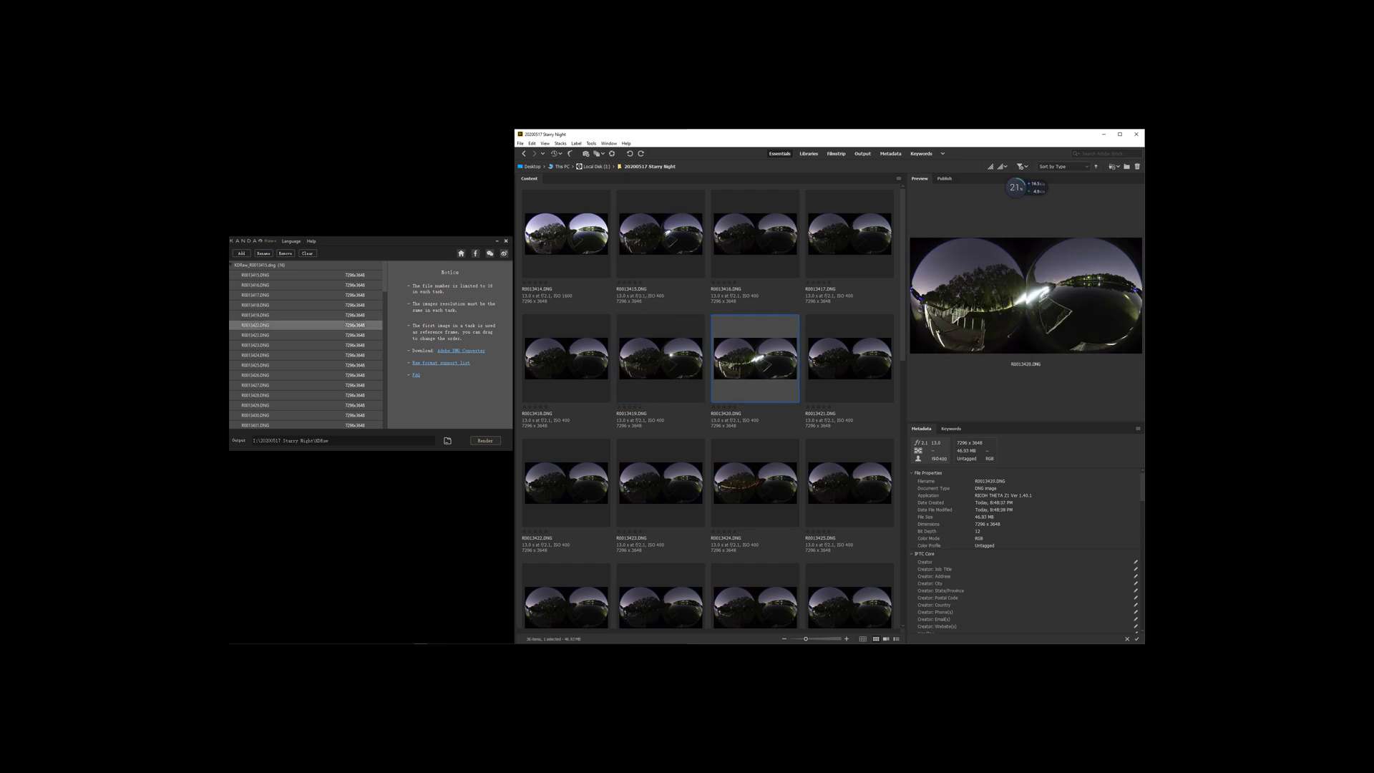
Put the chosen reference photo first in the first Kandao Raw+ stacking task and collapse that task
{"action": "left_click", "coordinate": [306, 325]}
{"action": "scroll", "coordinate": [305, 395], "scroll_direction": "down", "scroll_amount": 1}
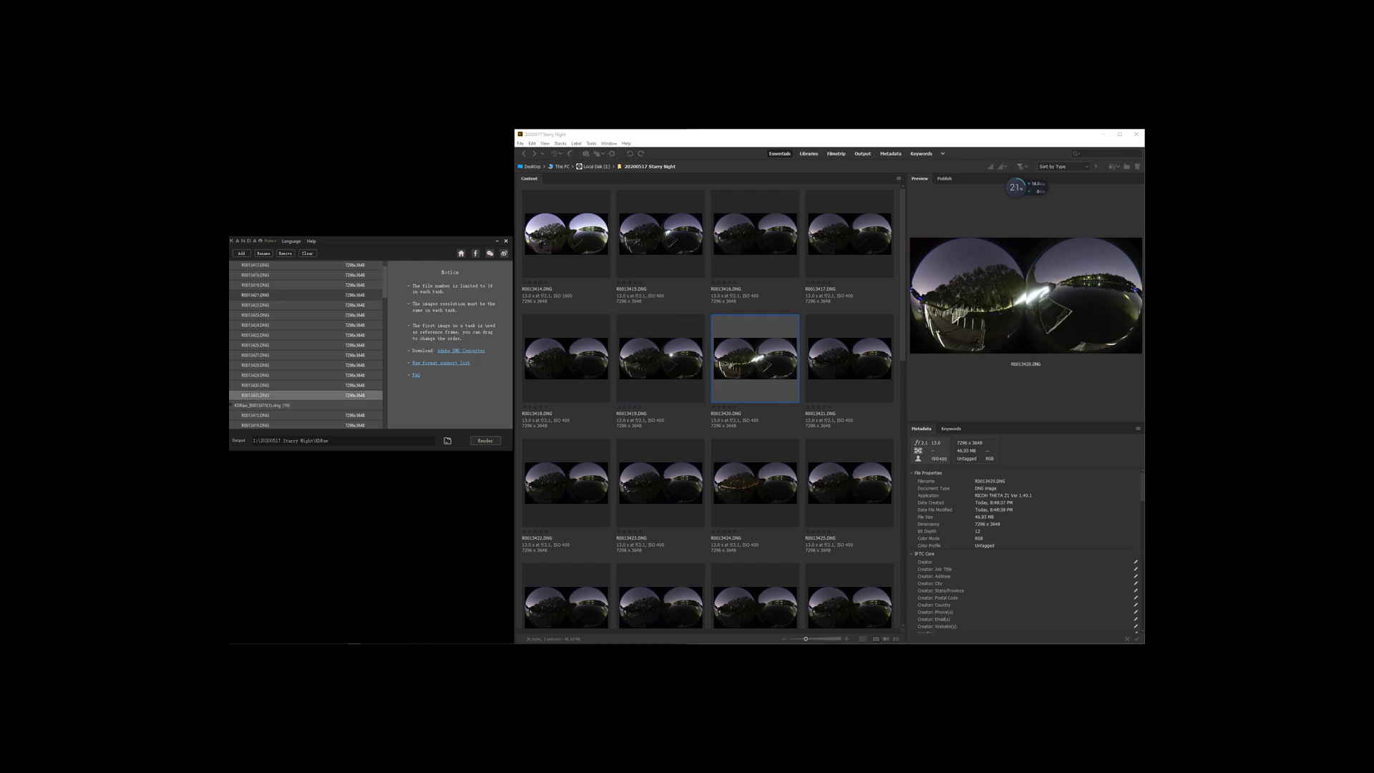
{"action": "scroll", "coordinate": [306, 345], "scroll_direction": "up", "scroll_amount": 1}
{"action": "left_click", "coordinate": [306, 315]}
{"action": "left_click", "coordinate": [231, 265]}
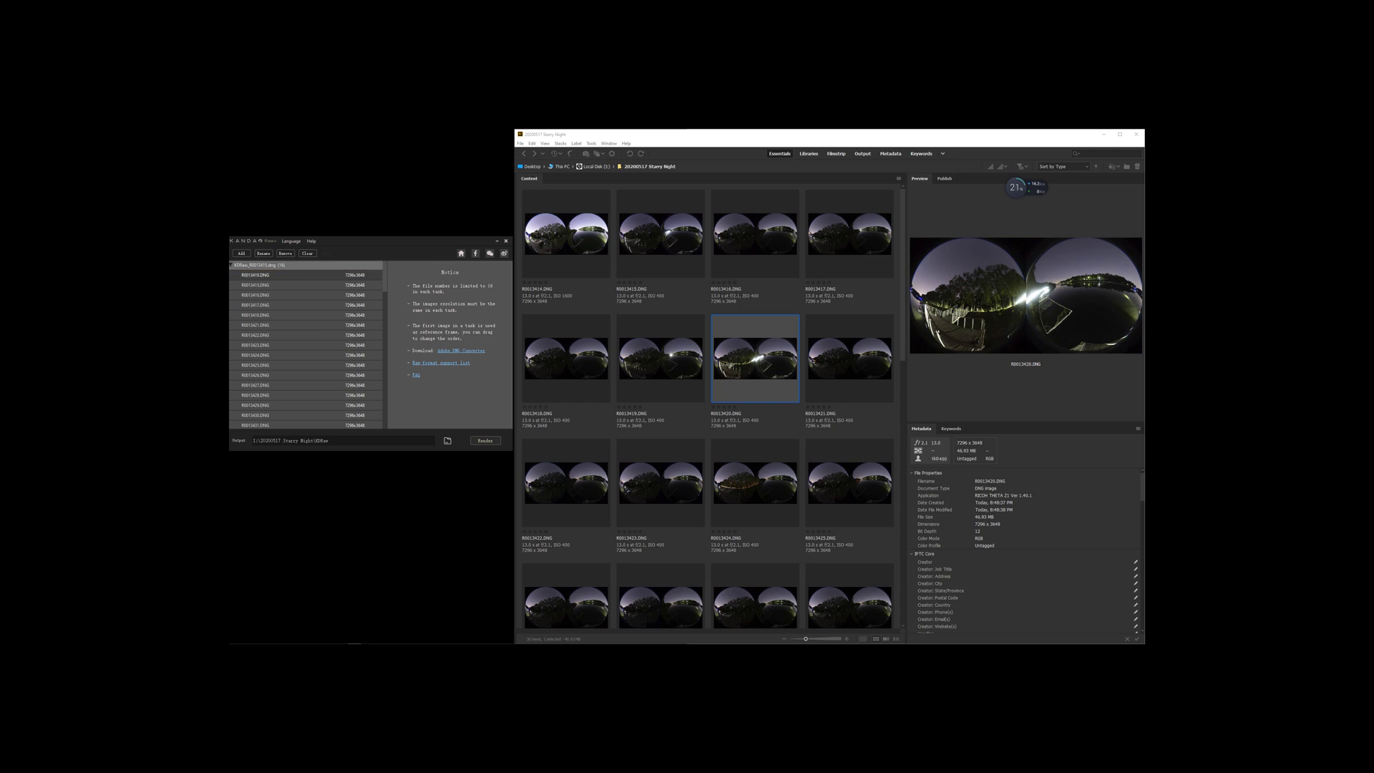
Make R0013422.DNG the reference frame of the second stacking task and collapse that task
{"action": "left_click_drag", "start_coordinate": [373, 240], "coordinate": [376, 242]}
{"action": "left_click", "coordinate": [726, 401]}
{"action": "key", "text": "Right"}
{"action": "key", "text": "Right"}
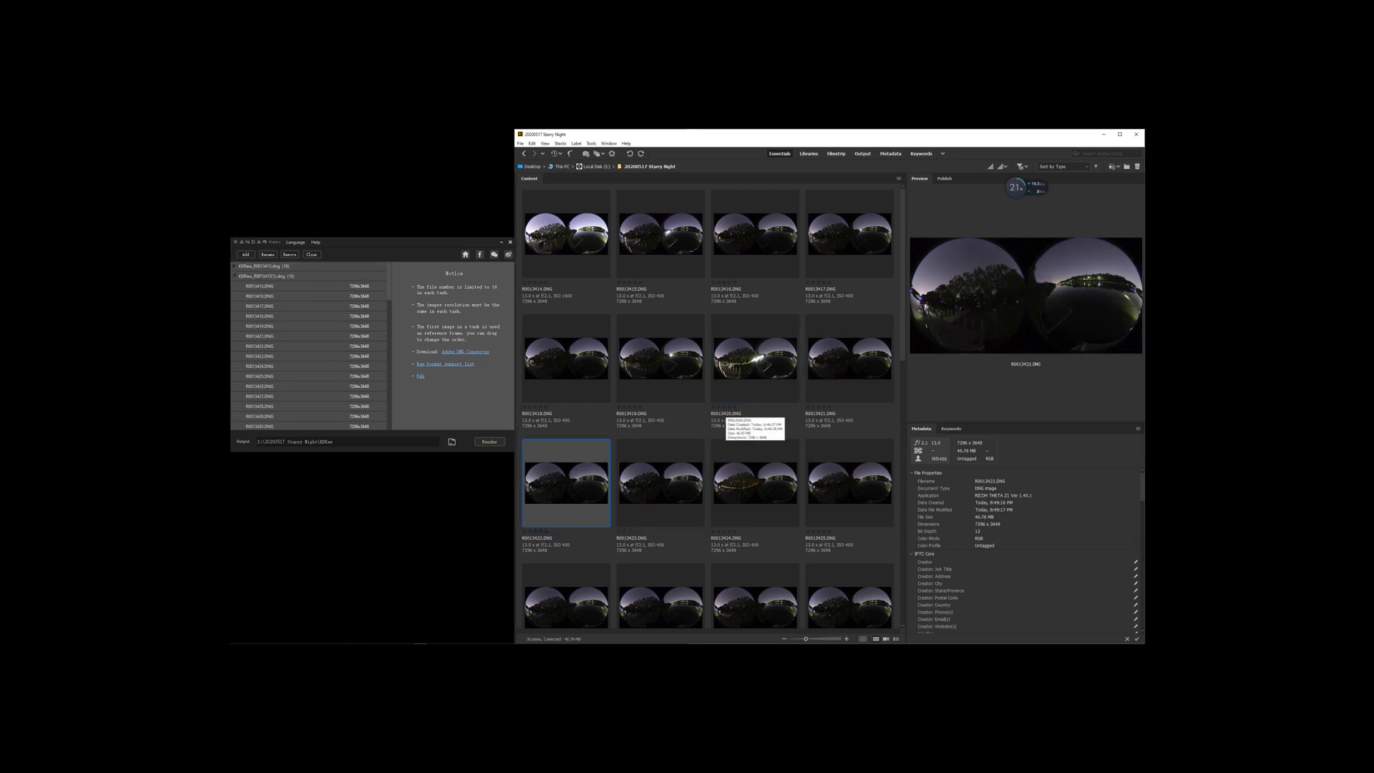
{"action": "left_click_drag", "start_coordinate": [305, 346], "coordinate": [306, 282]}
{"action": "left_click", "coordinate": [234, 275]}
Make R0013424.DNG the reference frame of the third stacking task and collapse that task
{"action": "left_click", "coordinate": [631, 525]}
{"action": "key", "text": "Right"}
{"action": "key", "text": "Right"}
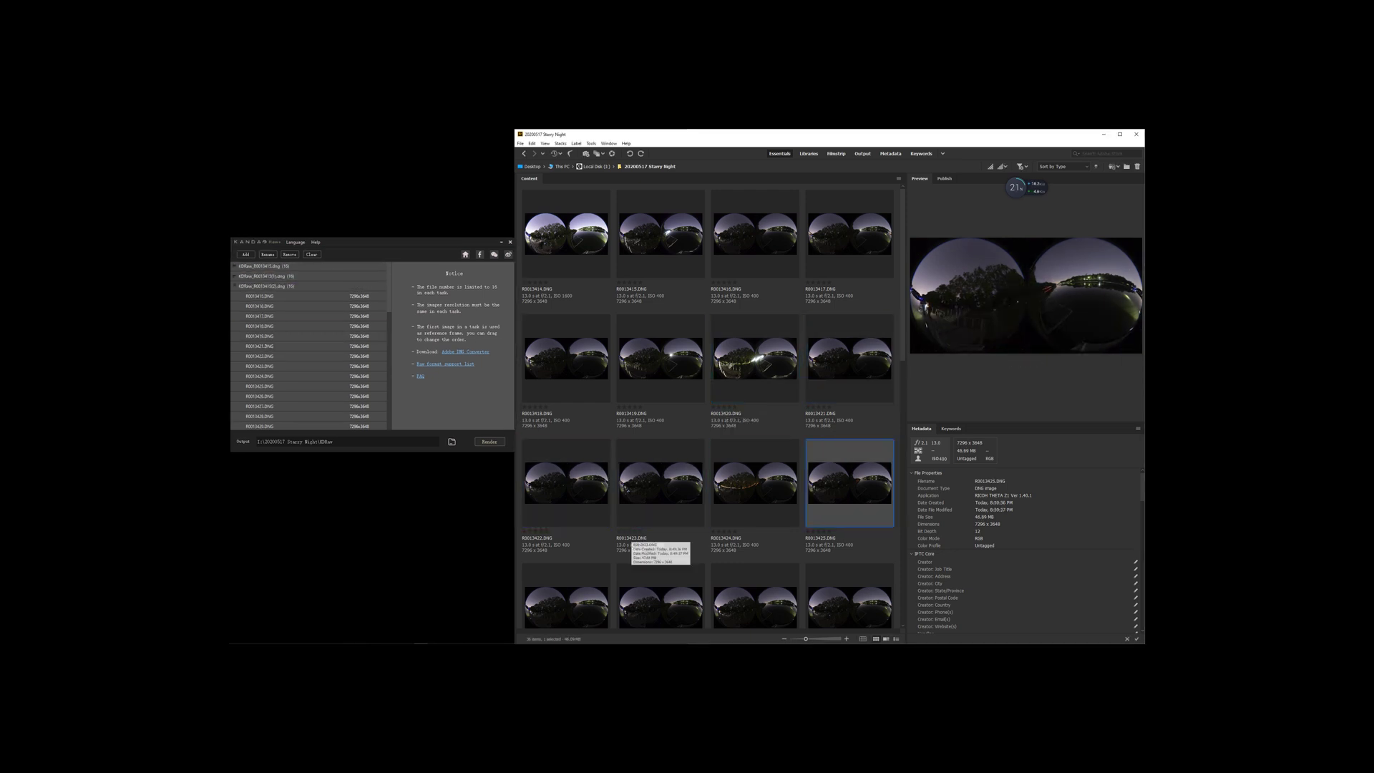
{"action": "key", "text": "Left"}
{"action": "left_click_drag", "start_coordinate": [306, 377], "coordinate": [305, 292]}
{"action": "left_click", "coordinate": [235, 285]}
Choose the reference frames of the fourth and fifth stacking tasks, using R0013430.DNG for the fifth, and render all tasks
{"action": "key", "text": "Right"}
{"action": "key", "text": "Right"}
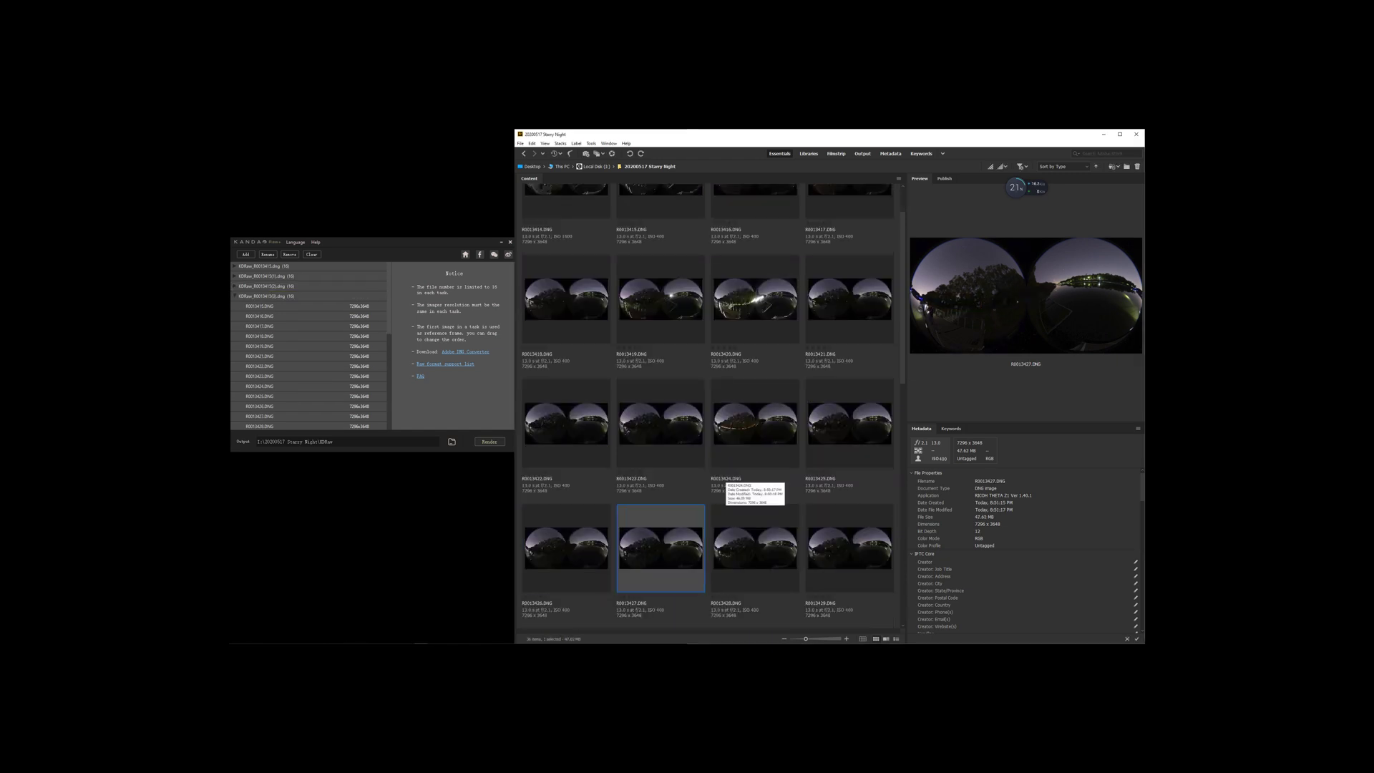
{"action": "key", "text": "Right"}
{"action": "key", "text": "Right"}
{"action": "key", "text": "Right"}
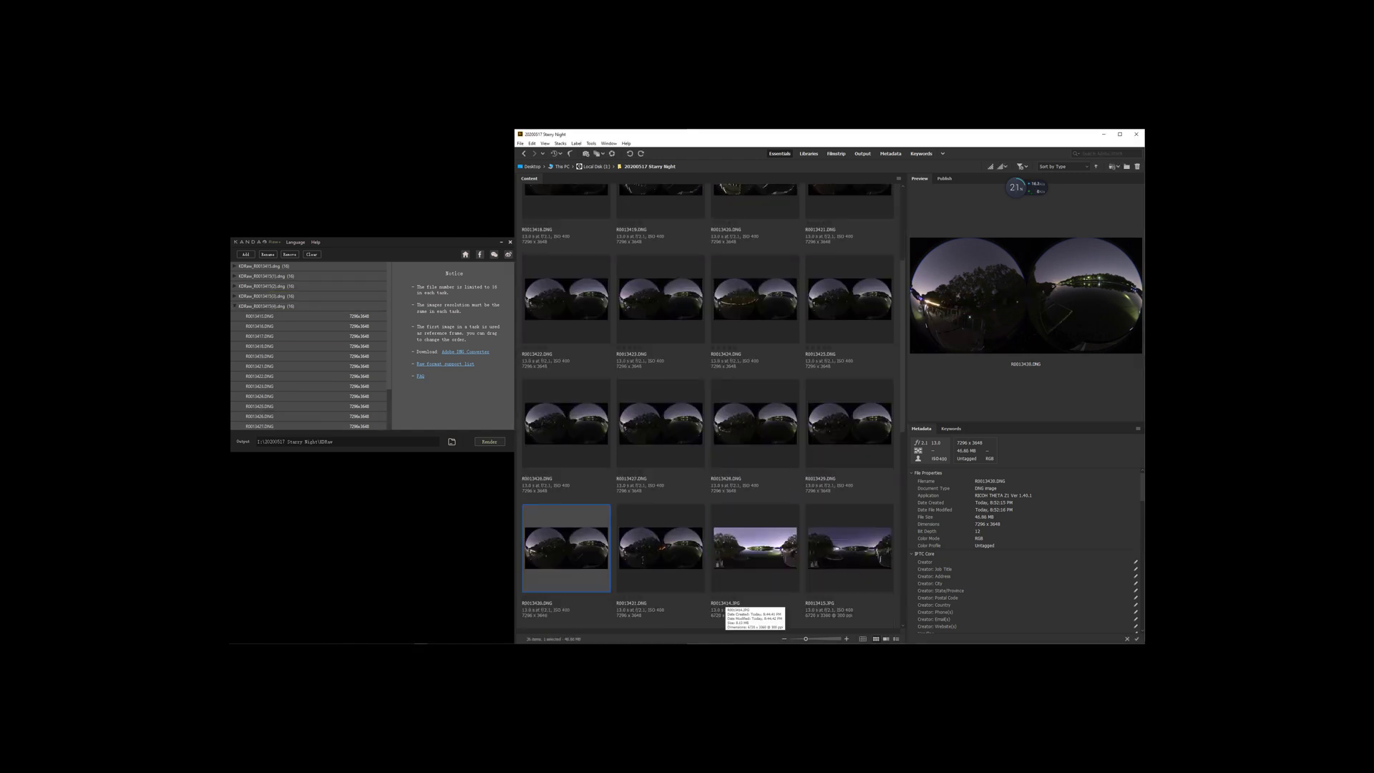
{"action": "key", "text": "Right"}
{"action": "key", "text": "Left"}
{"action": "scroll", "coordinate": [306, 406], "scroll_direction": "down", "scroll_amount": 1}
{"action": "left_click_drag", "start_coordinate": [305, 416], "coordinate": [306, 325]}
{"action": "scroll", "coordinate": [306, 376], "scroll_direction": "down", "scroll_amount": 1}
{"action": "left_click_drag", "start_coordinate": [305, 426], "coordinate": [306, 315]}
{"action": "left_click", "coordinate": [490, 442]}
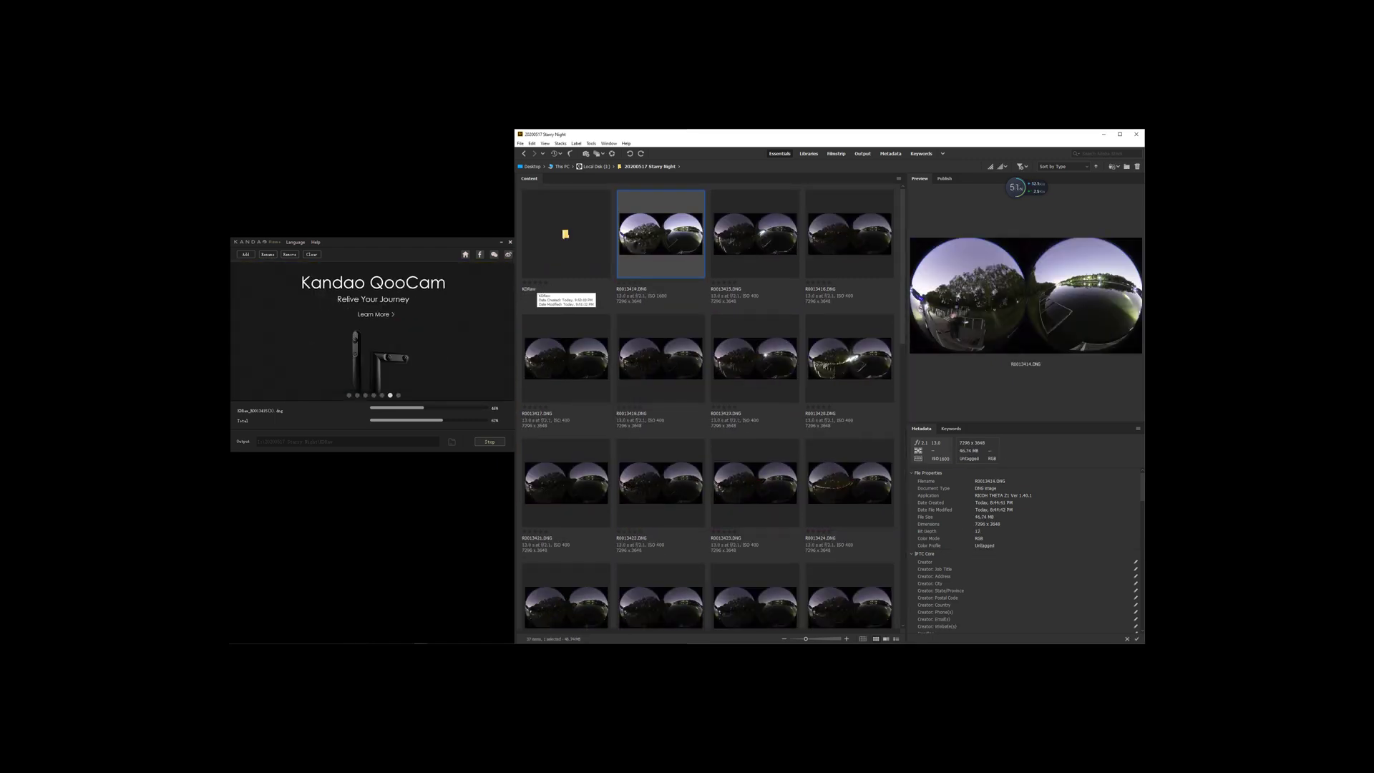
Open the KDRaw output folder in Bridge and compare the previews of the rendered DNG files
{"action": "double_click", "coordinate": [545, 268]}
{"action": "key", "text": "Right"}
{"action": "key", "text": "Left"}
{"action": "key", "text": "Right"}
{"action": "key", "text": "Right"}
{"action": "key", "text": "Left"}
{"action": "key", "text": "Left"}
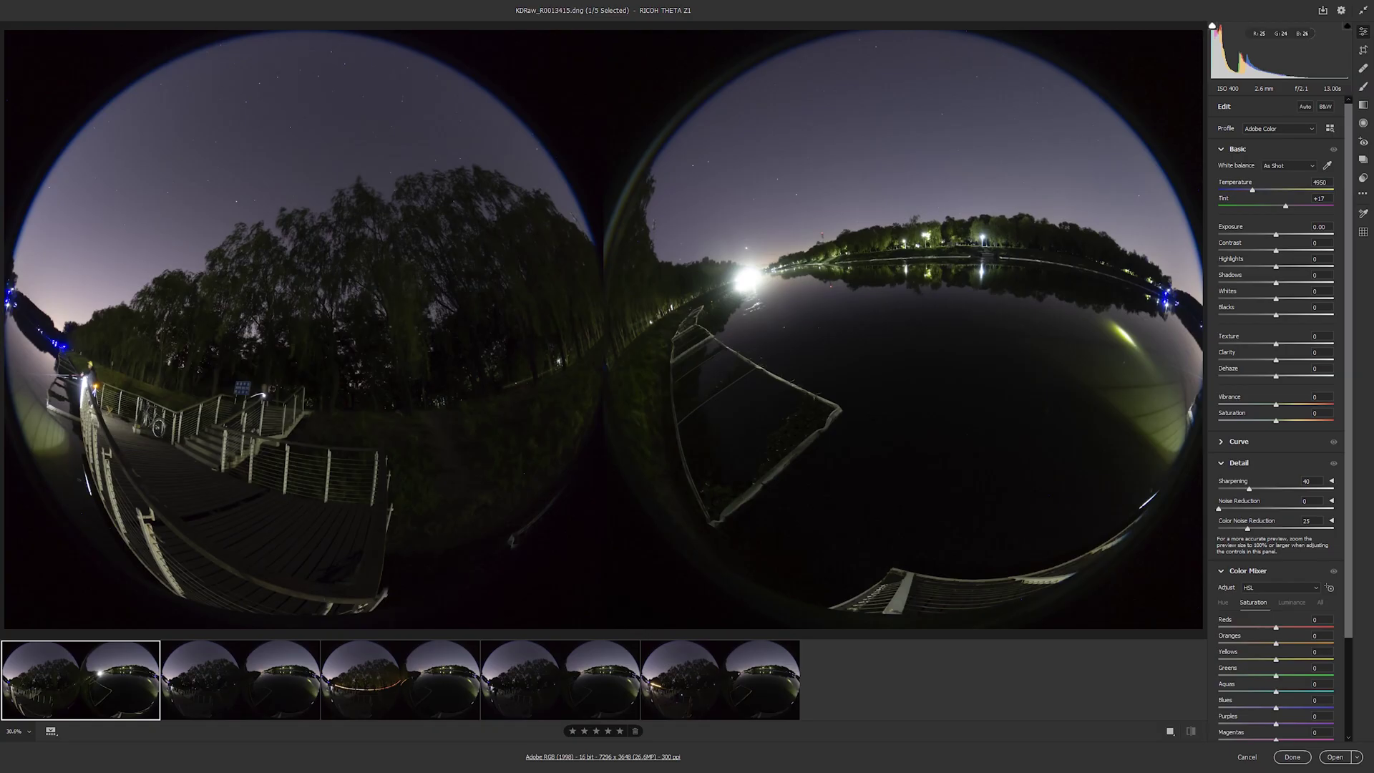
Apply Auto tone to KDRaw_R0013415.dng, and set Highlights to -91, Exposure to +0.65, Whites to +3 and Shadows to +81
{"action": "key", "text": "ctrl+alt+0"}
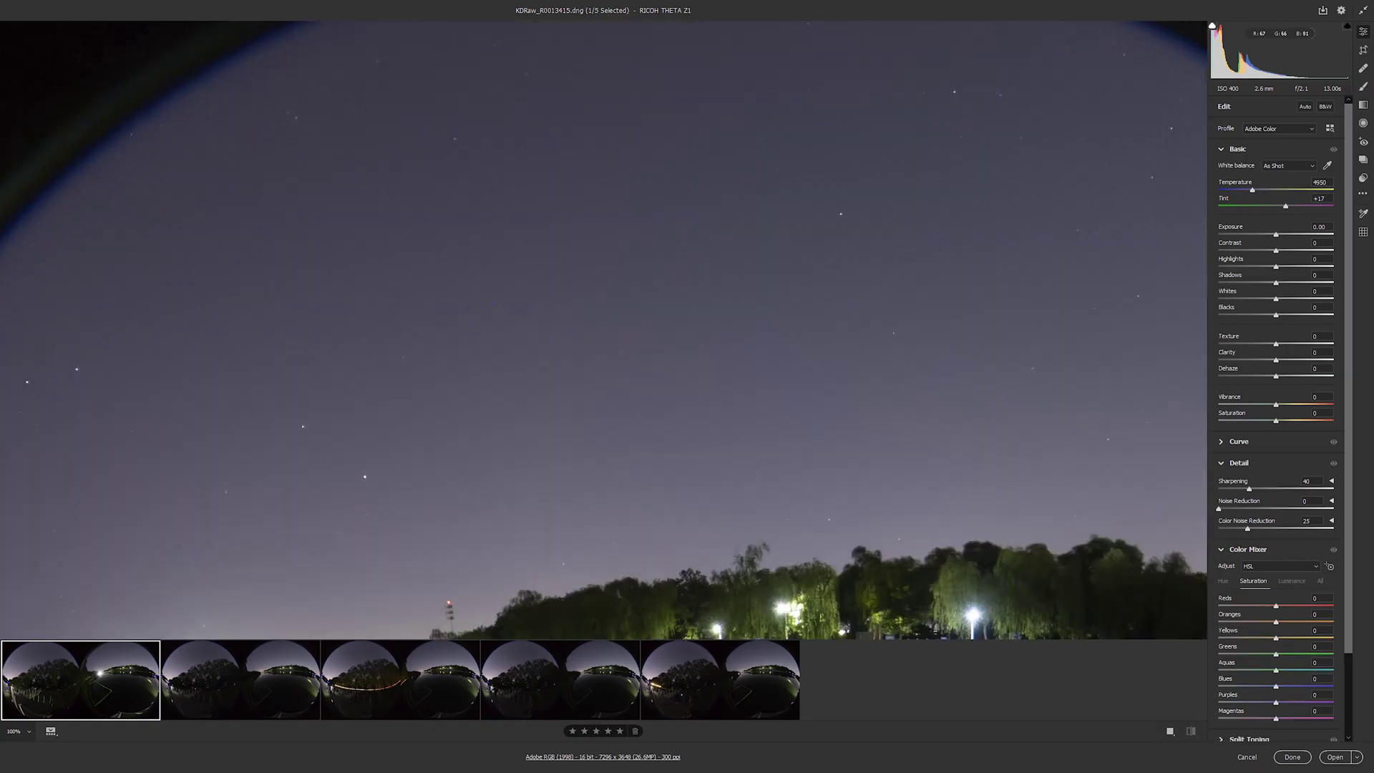
{"action": "key", "text": "ctrl+0"}
{"action": "left_click", "coordinate": [1304, 106]}
{"action": "left_click_drag", "start_coordinate": [1242, 266], "coordinate": [1223, 266]}
{"action": "left_click_drag", "start_coordinate": [1291, 234], "coordinate": [1283, 234]}
{"action": "left_click", "coordinate": [1277, 299]}
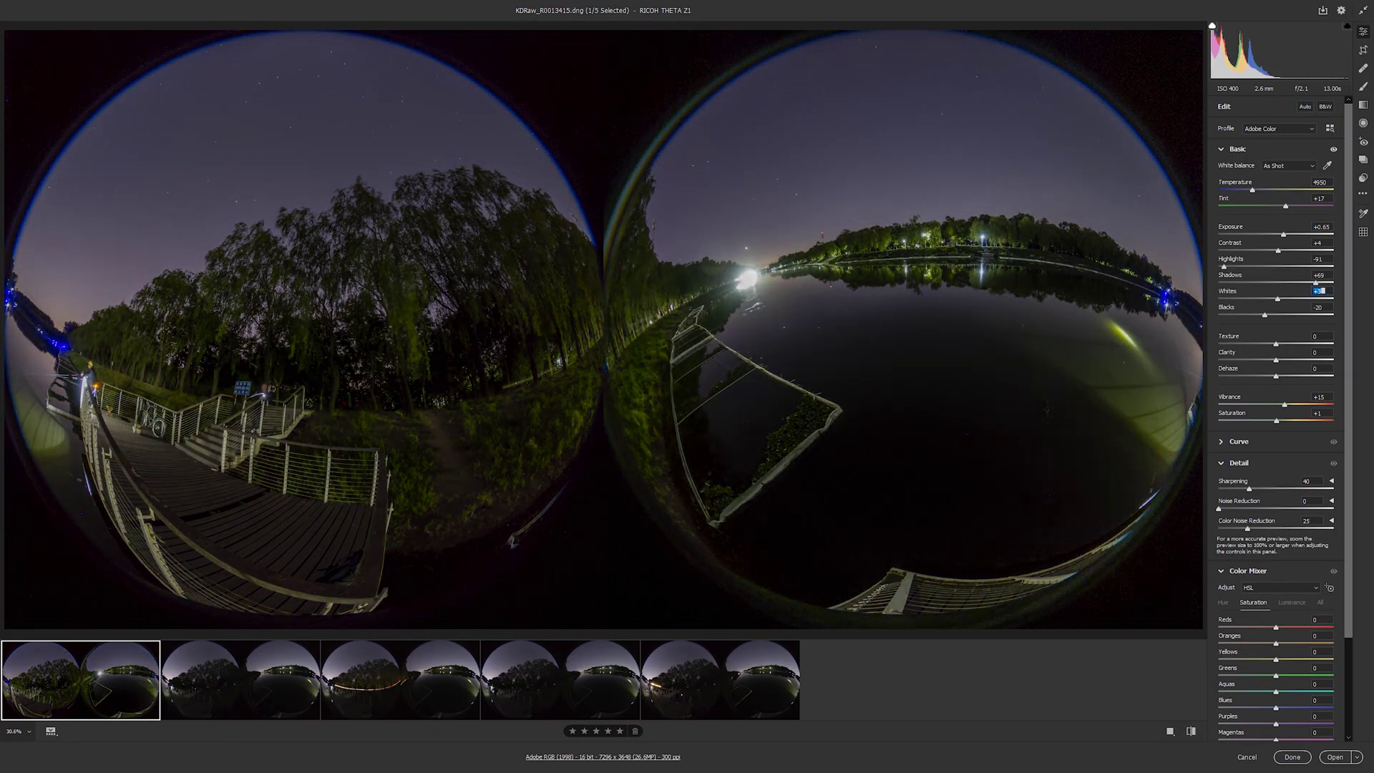
{"action": "left_click", "coordinate": [1323, 282]}
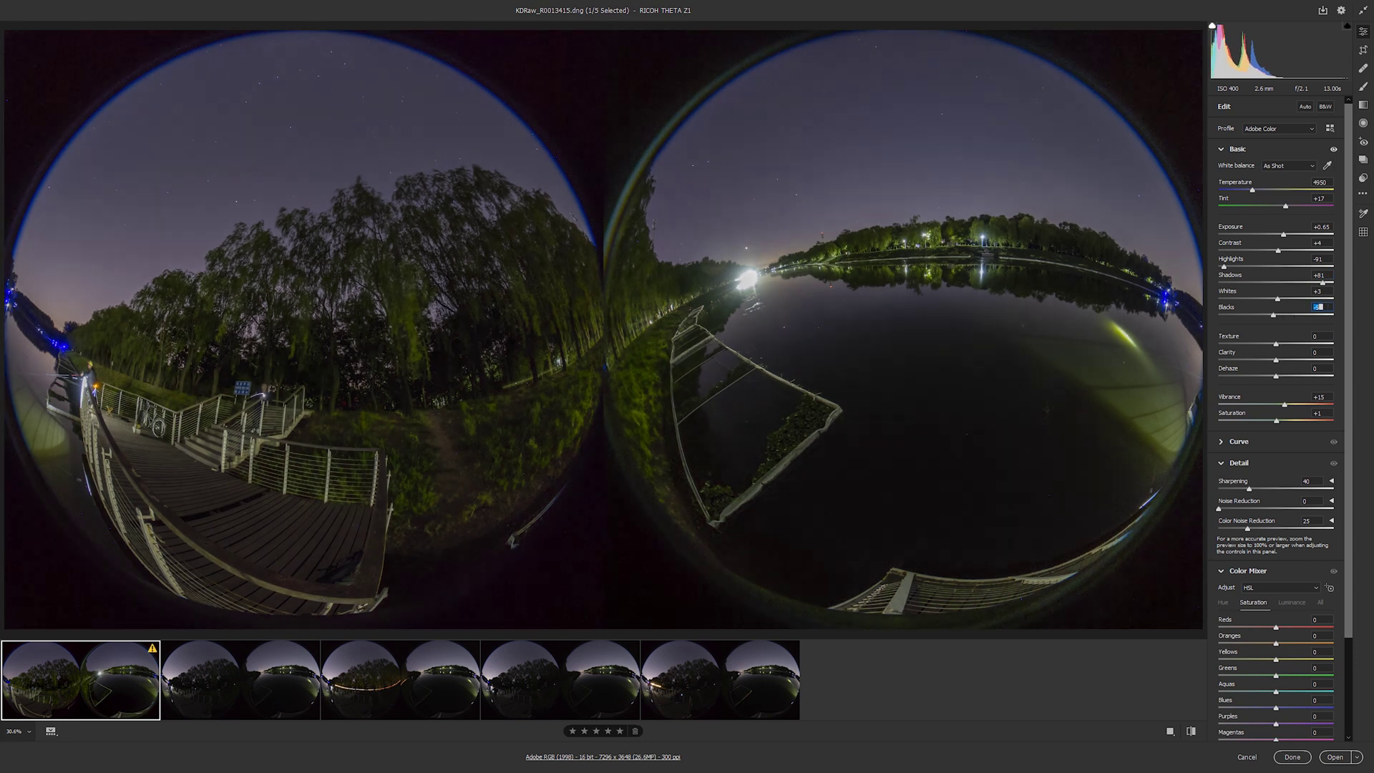
Synchronize the adjustments of KDRaw_R0013415.dng across all five stacked photos
{"action": "key", "text": "ctrl+alt+0"}
{"action": "key", "text": "ctrl+a"}
{"action": "key", "text": "alt+s"}
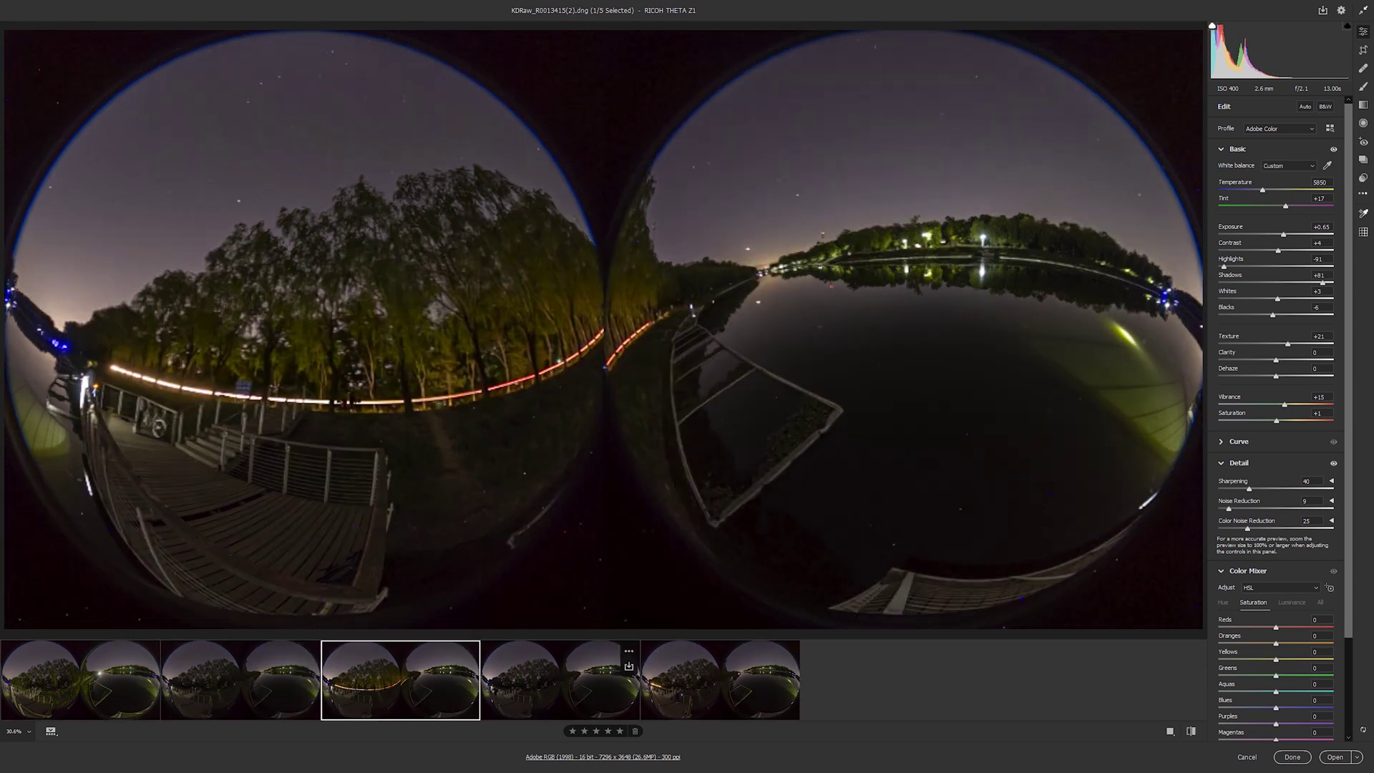
Inspect the third, fourth and fifth stacked photos and save the fifth one
{"action": "left_click", "coordinate": [806, 198]}
{"action": "left_click", "coordinate": [807, 198]}
{"action": "left_click", "coordinate": [561, 680]}
{"action": "left_click", "coordinate": [720, 679]}
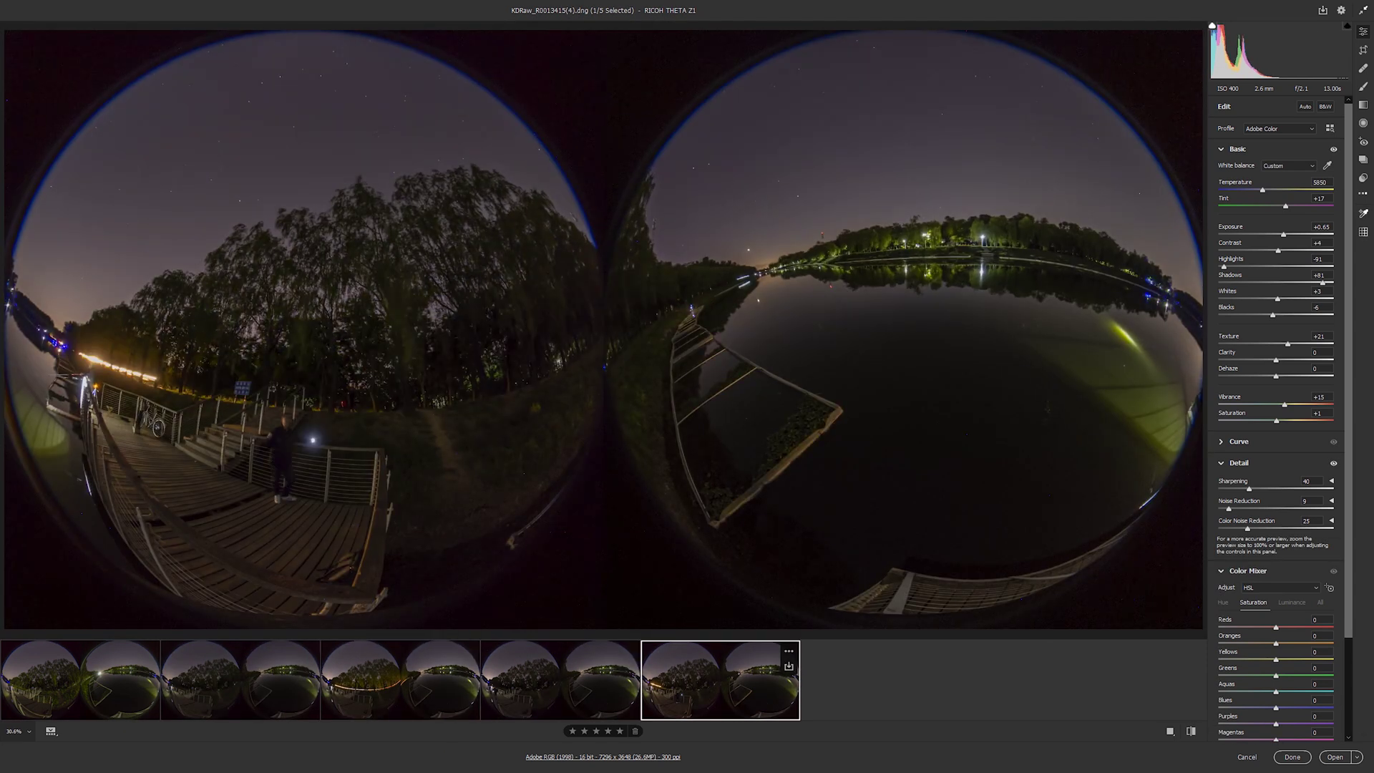
{"action": "left_click", "coordinate": [788, 665]}
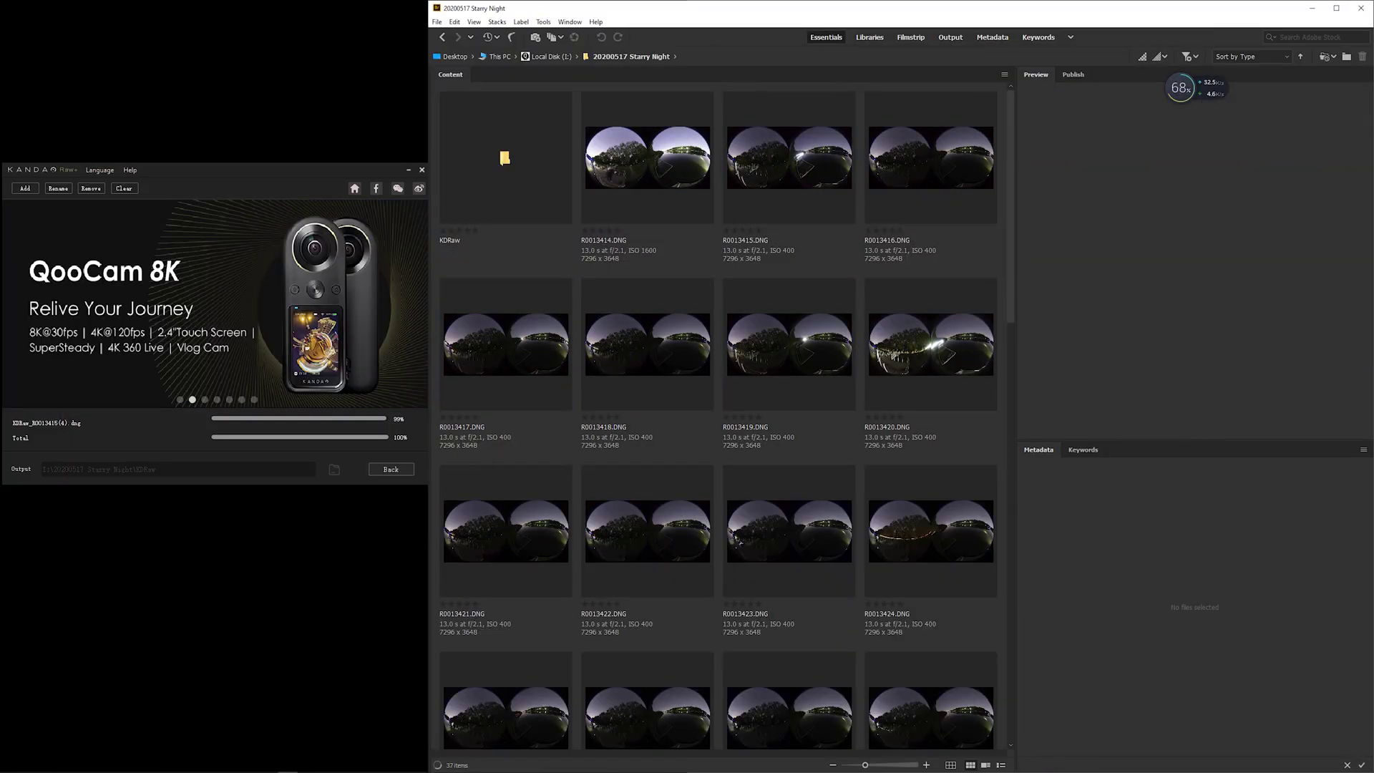
Open KDRaw_R0013415.dng together with R0013414.DNG to R0013431.DNG in Camera Raw and synchronize the edits across all of them
{"action": "scroll", "coordinate": [744, 442], "scroll_direction": "down", "scroll_amount": 2}
{"action": "left_click", "coordinate": [918, 368], "text": "shift"}
{"action": "right_click", "coordinate": [918, 367]}
{"action": "left_click", "coordinate": [980, 401]}
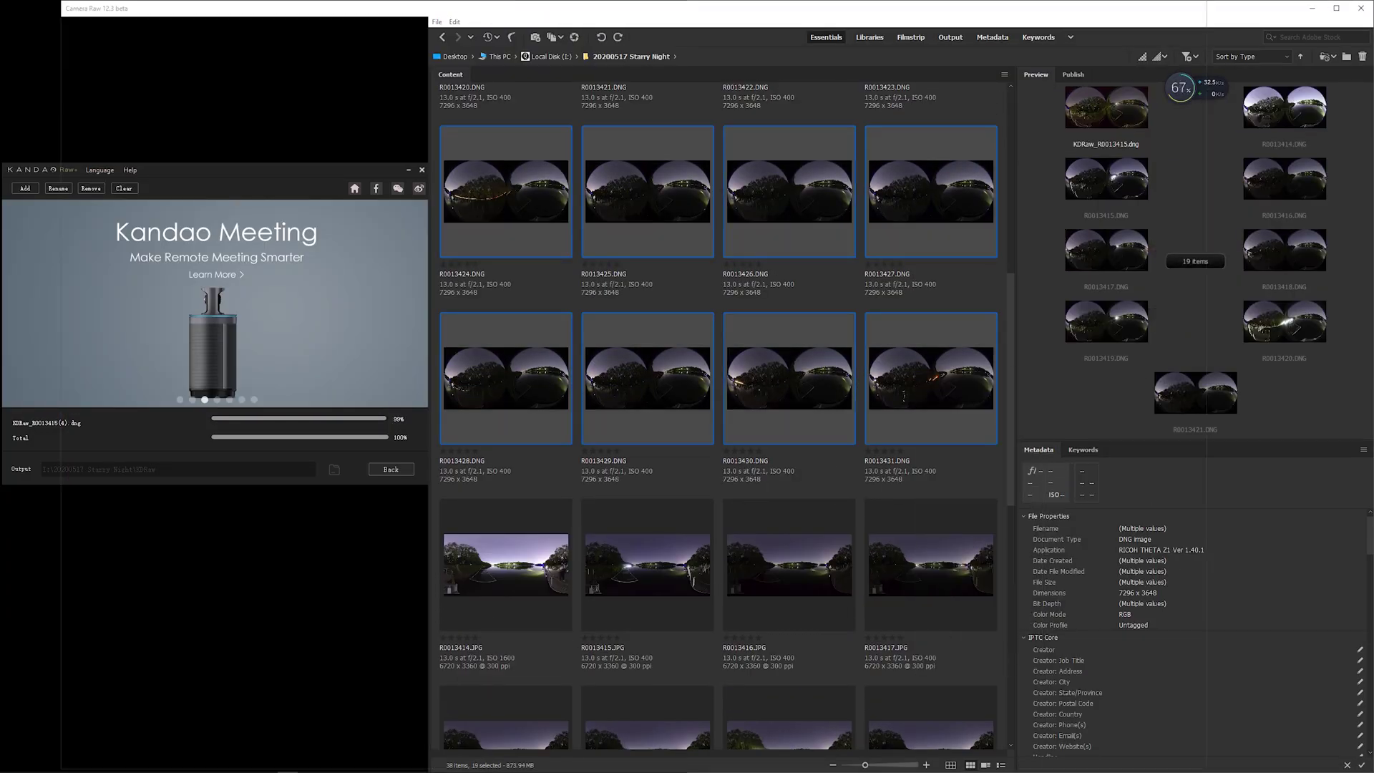
{"action": "key", "text": "ctrl+a"}
{"action": "key", "text": "alt+s"}
{"action": "key", "text": "Return"}
Set Noise Reduction to 27 on R0013414.DNG and reset its Exposure to 0
{"action": "left_click", "coordinate": [216, 676]}
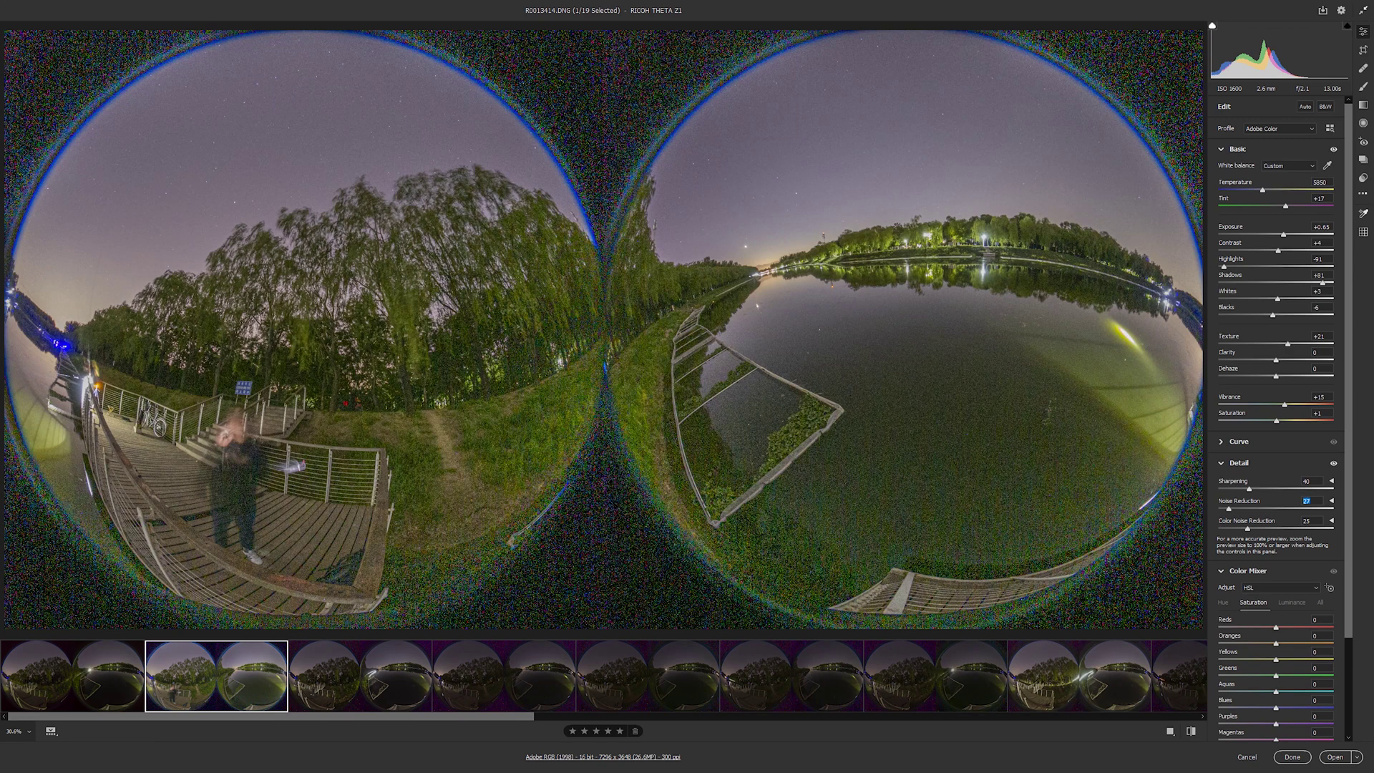
{"action": "double_click", "coordinate": [1283, 234]}
{"action": "left_click", "coordinate": [876, 142]}
{"action": "left_click", "coordinate": [876, 142]}
{"action": "left_click", "coordinate": [794, 300]}
{"action": "left_click", "coordinate": [794, 301]}
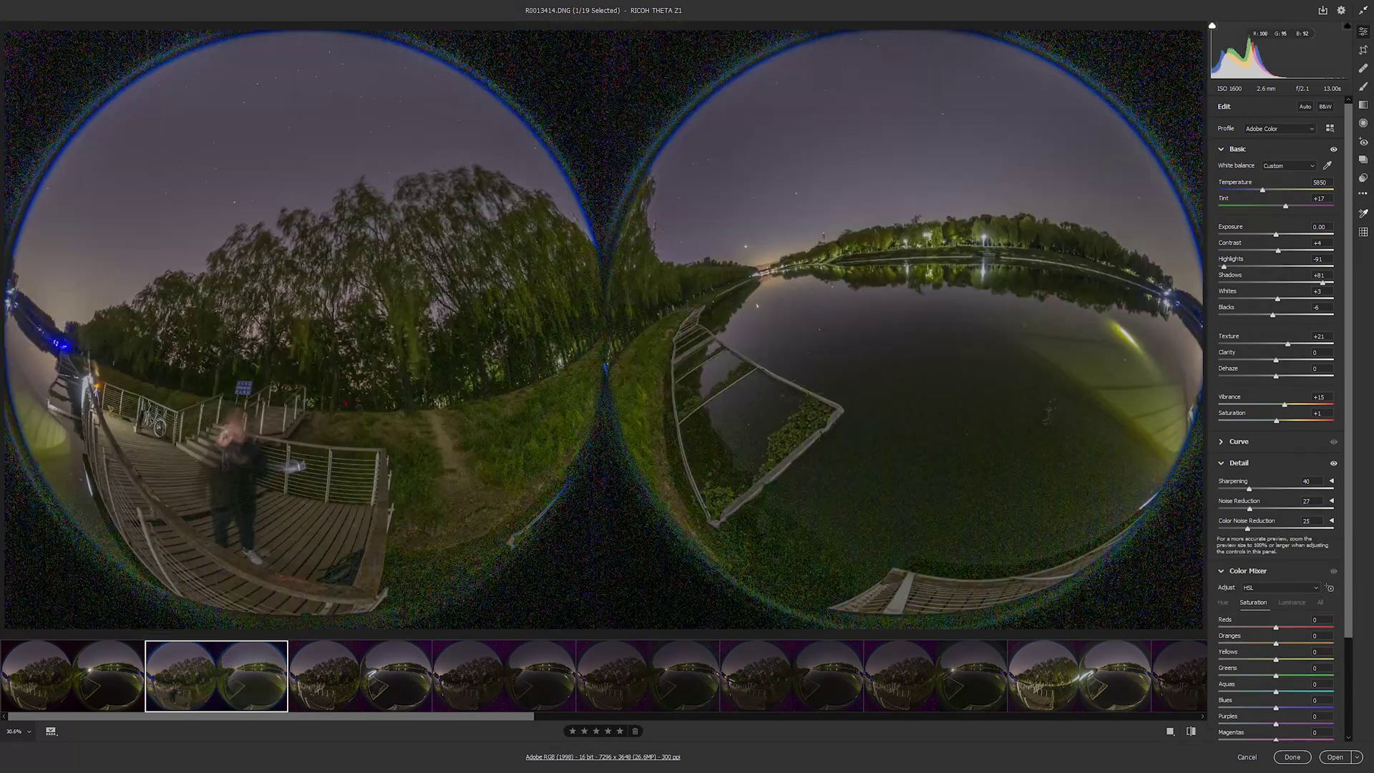
Compare the sky detail of R0013414.DNG with the stacked KDRaw_R0013415.dng at close zoom
{"action": "left_click", "coordinate": [806, 250]}
{"action": "left_click", "coordinate": [806, 250]}
{"action": "left_click", "coordinate": [108, 676]}
{"action": "left_click", "coordinate": [806, 250]}
{"action": "left_click", "coordinate": [806, 250]}
{"action": "left_click", "coordinate": [216, 676]}
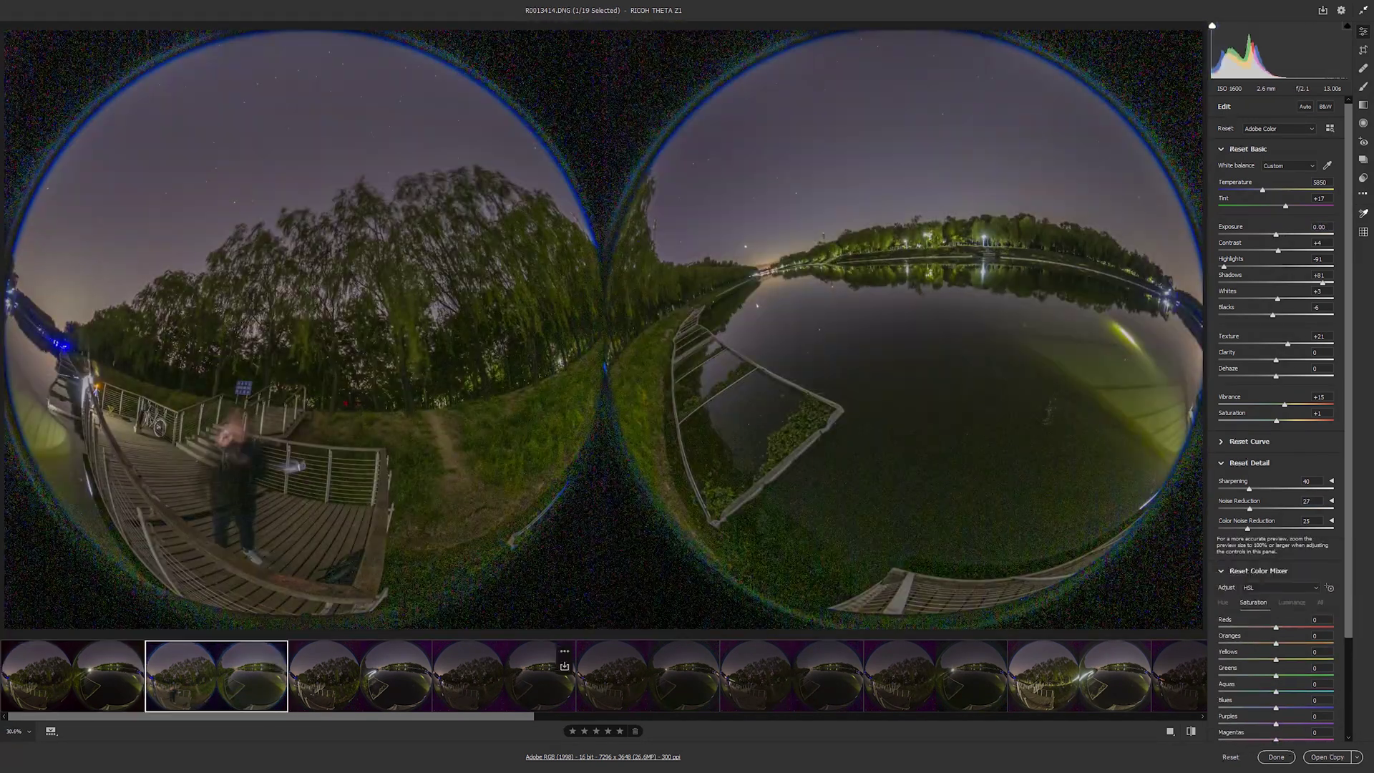
Synchronize the settings of R0013414.DNG to all the other original DNG photos
{"action": "key", "text": "shift+End"}
{"action": "key", "text": "alt+s"}
{"action": "key", "text": "Return"}
Save the selected photos with the JPG preset at quality 12 into a new folder named JPG inside KDRaw
{"action": "key", "text": "ctrl+s"}
{"action": "left_click", "coordinate": [660, 127]}
{"action": "left_click", "coordinate": [661, 233]}
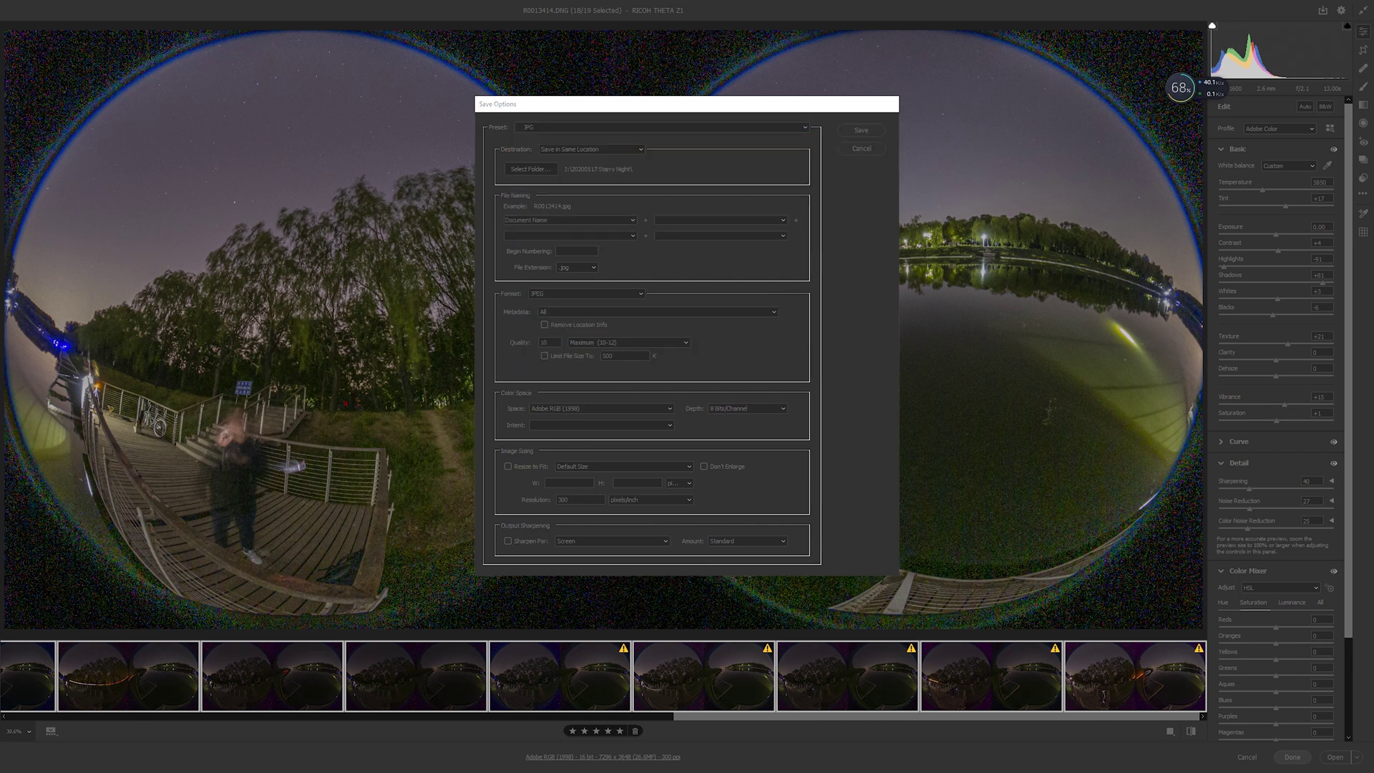
{"action": "left_click", "coordinate": [530, 169]}
{"action": "left_click", "coordinate": [553, 155]}
{"action": "type", "text": "JPG"}
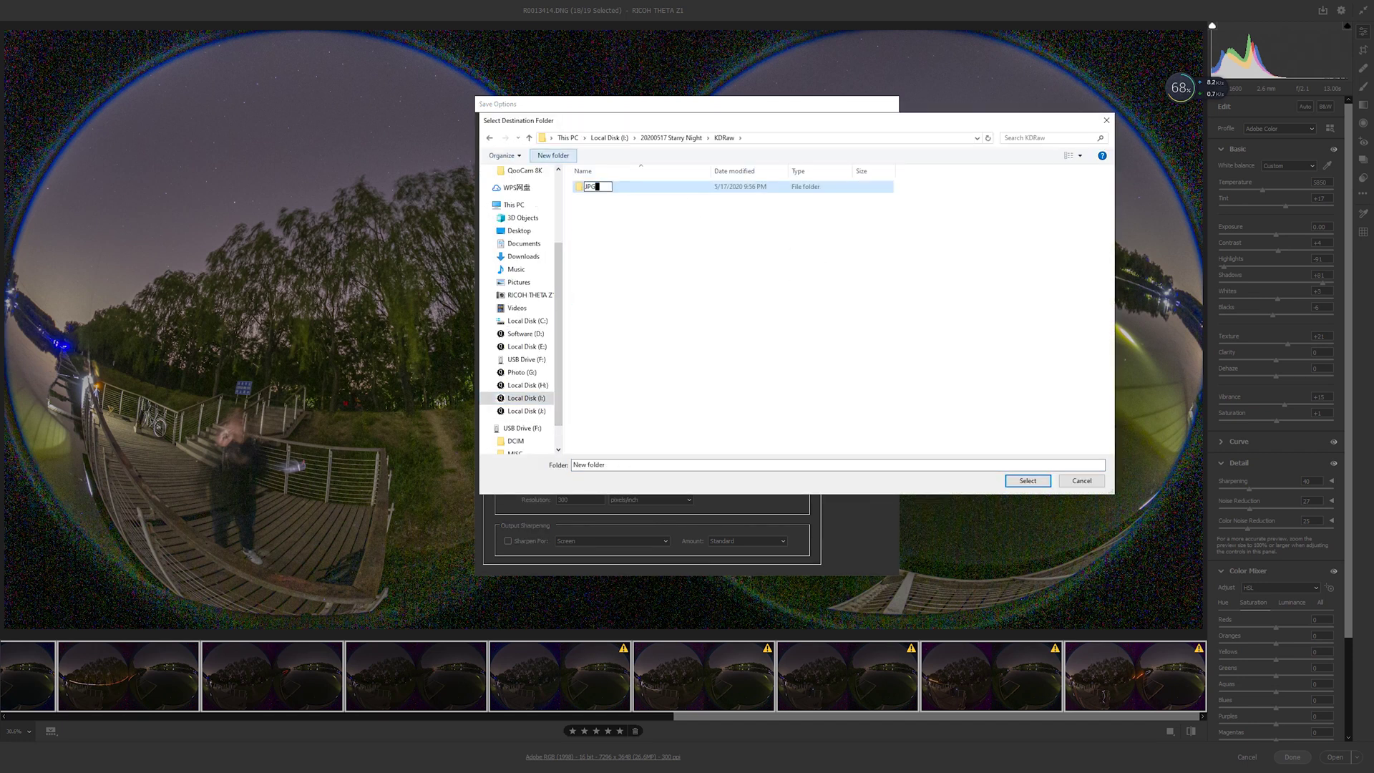
{"action": "key", "text": "Return"}
{"action": "key", "text": "Return"}
{"action": "type", "text": "12"}
{"action": "key", "text": "Return"}
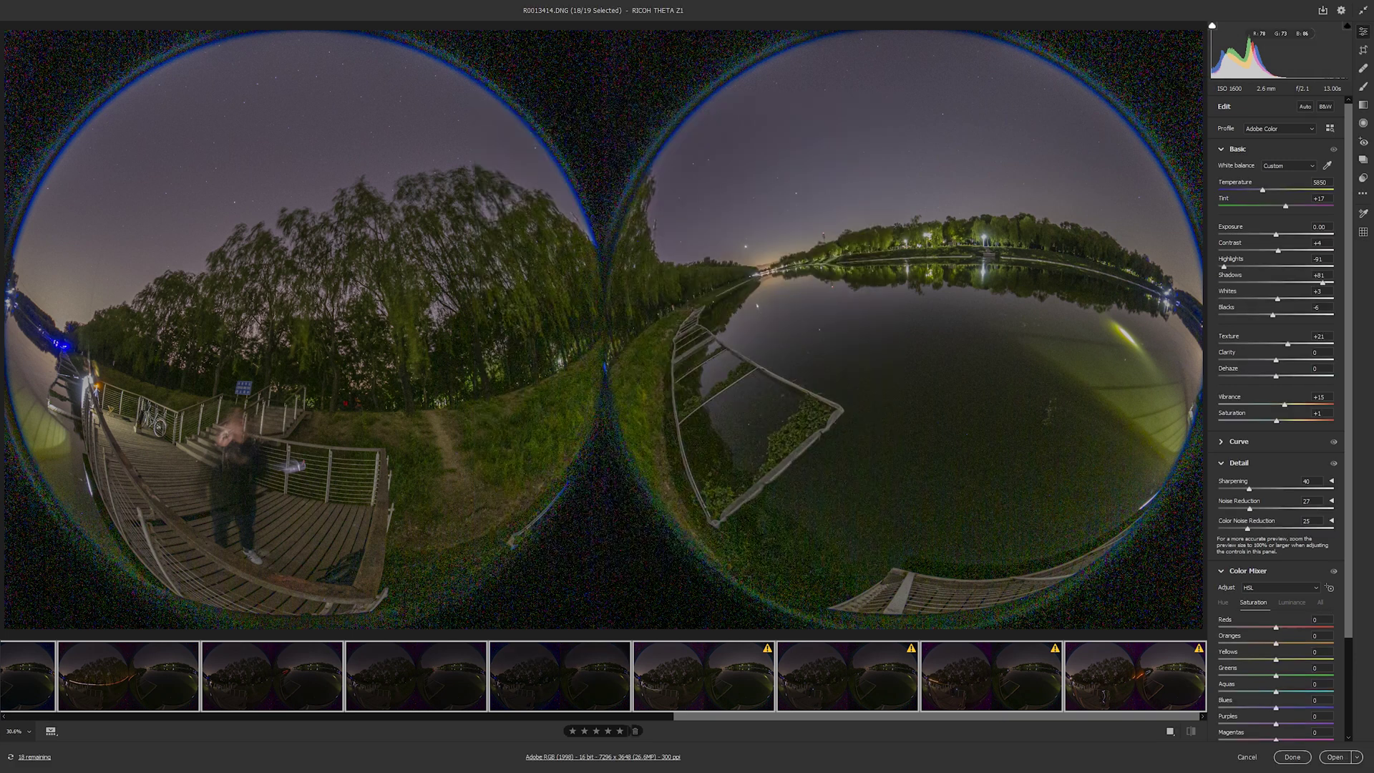
{"action": "key", "text": "alt"}
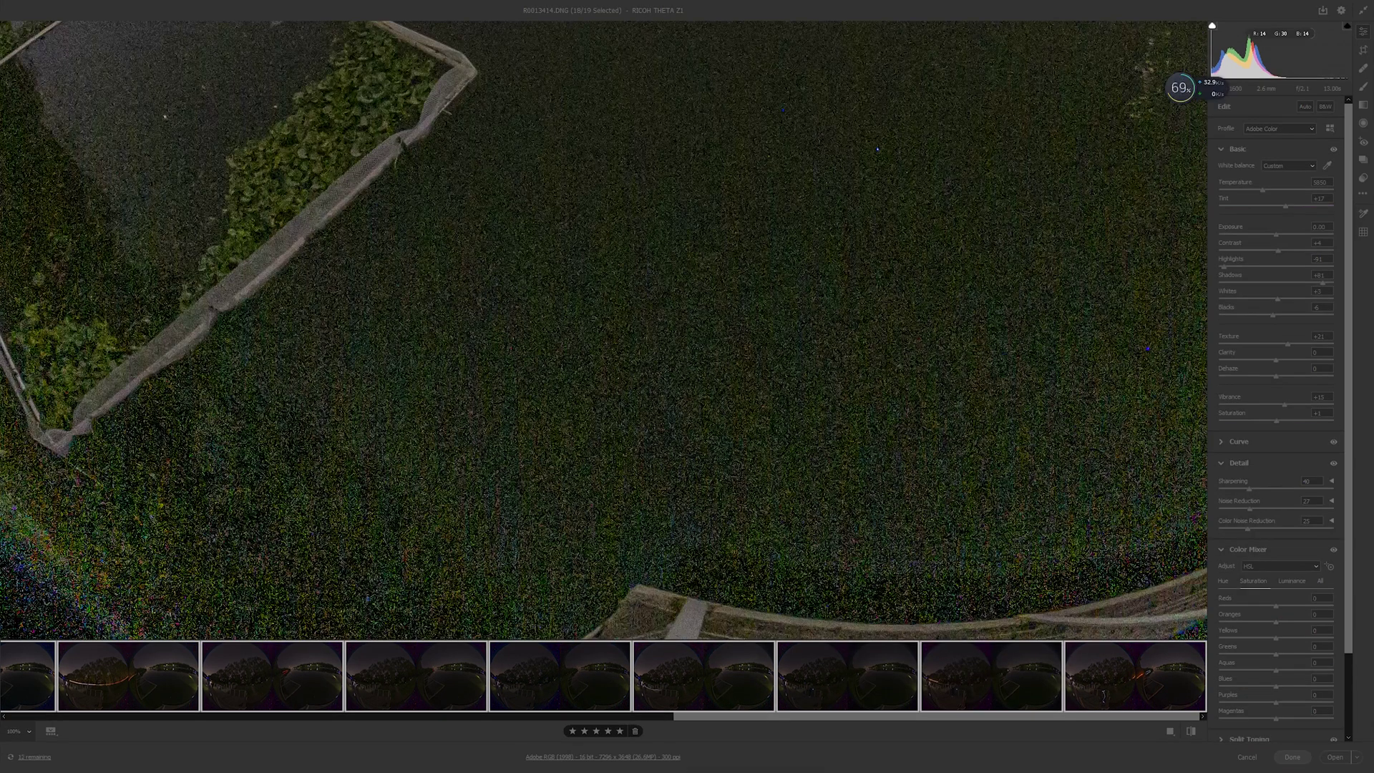
{"action": "key", "text": "ctrl+0"}
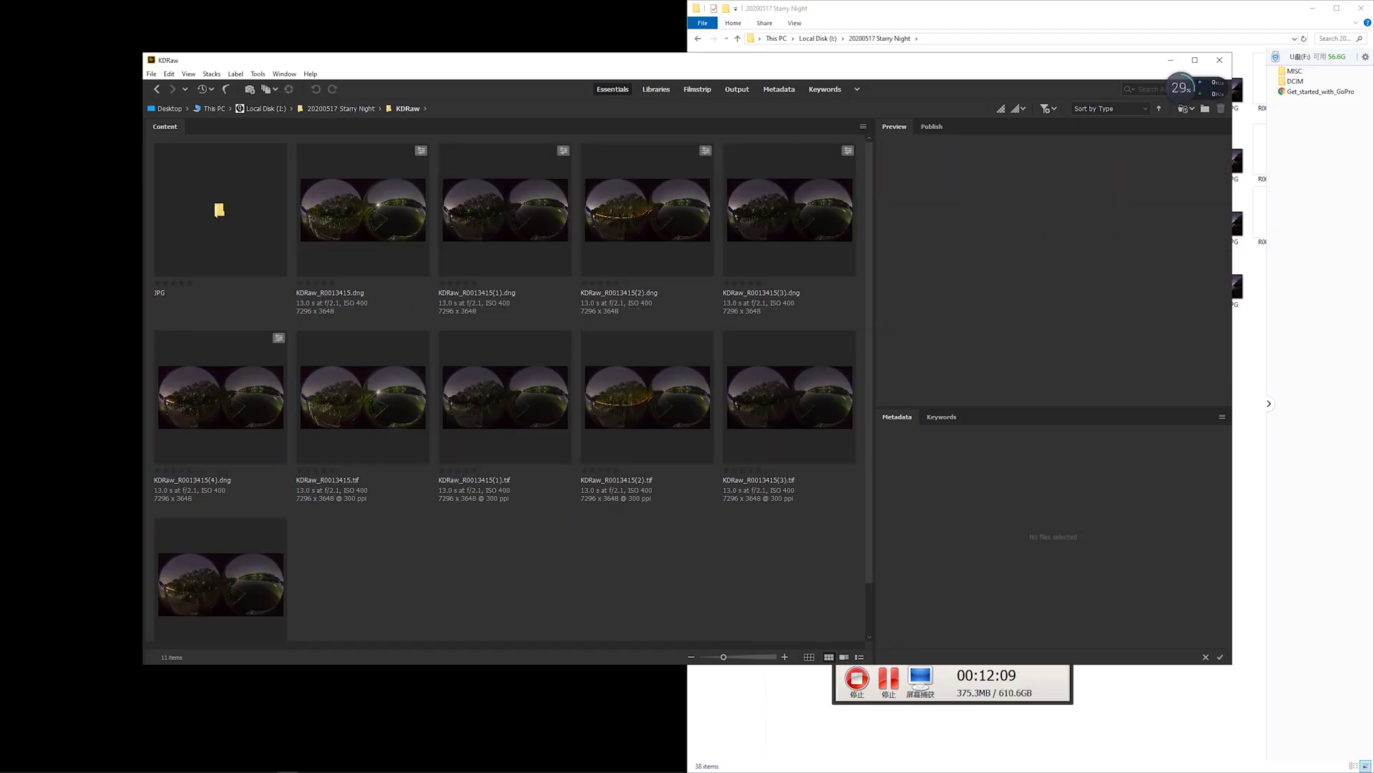
Load the five stacked TIFF files from the KDRaw folder into a single Photoshop document as layers
{"action": "key", "text": "ctrl+a"}
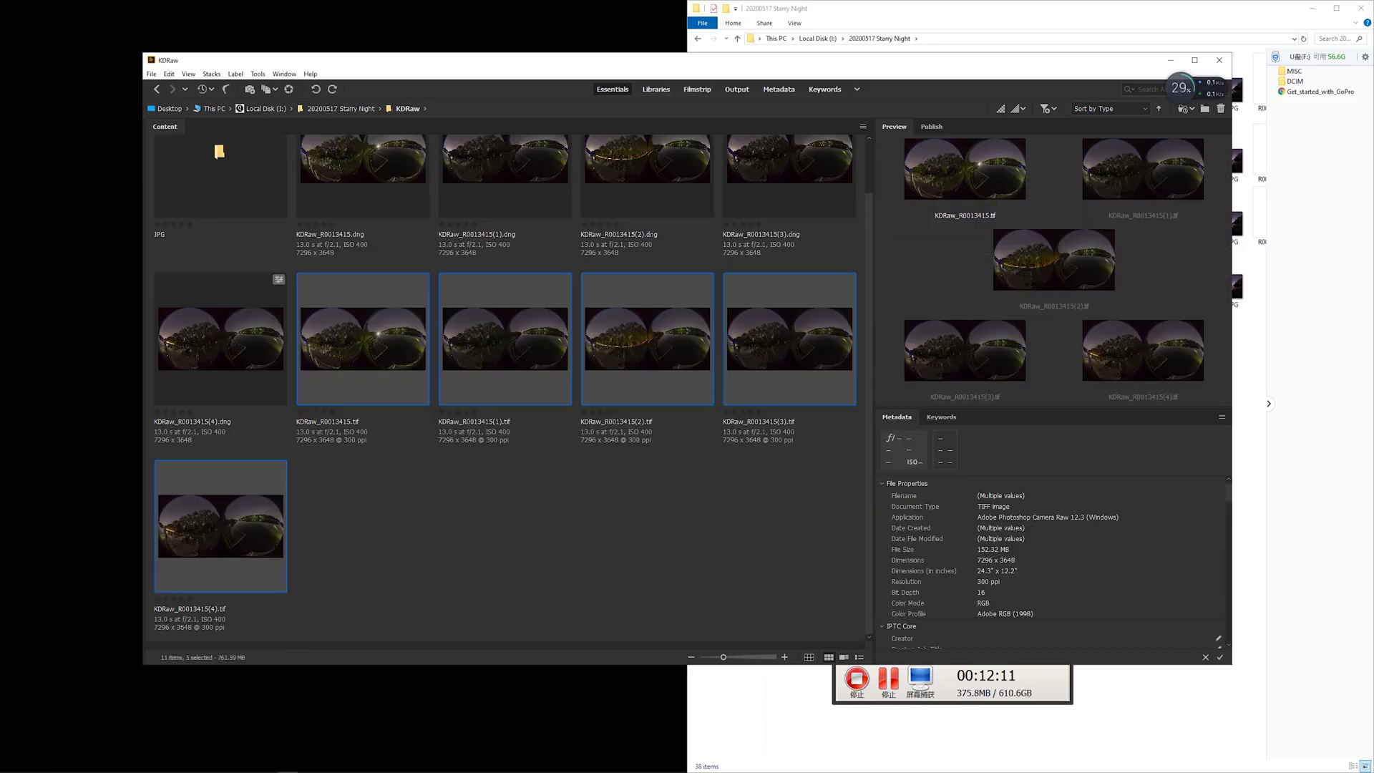
{"action": "left_click", "coordinate": [258, 74]}
{"action": "left_click", "coordinate": [458, 172]}
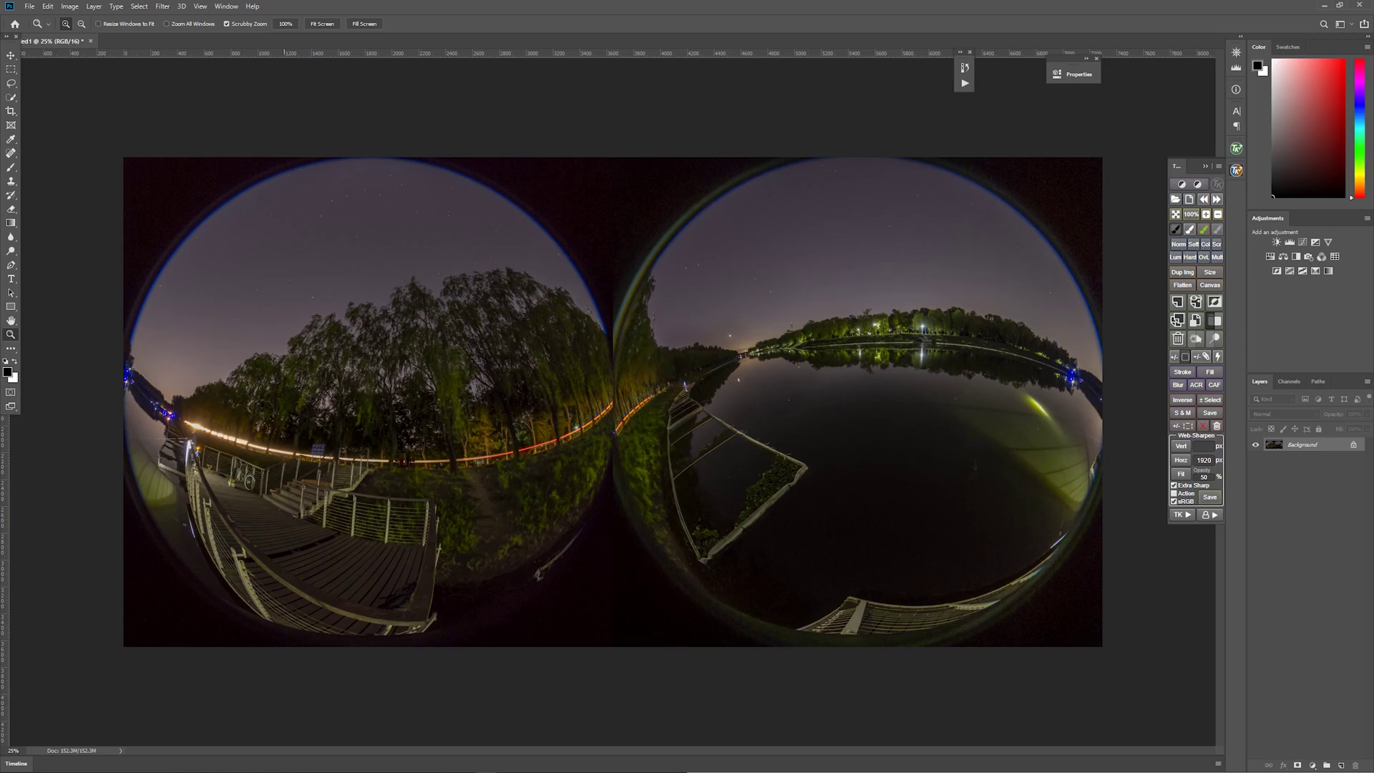
Try a Levels adjustment with its black point sampled from the sky of the left fisheye, and lower the layer's opacity
{"action": "left_click", "coordinate": [284, 179]}
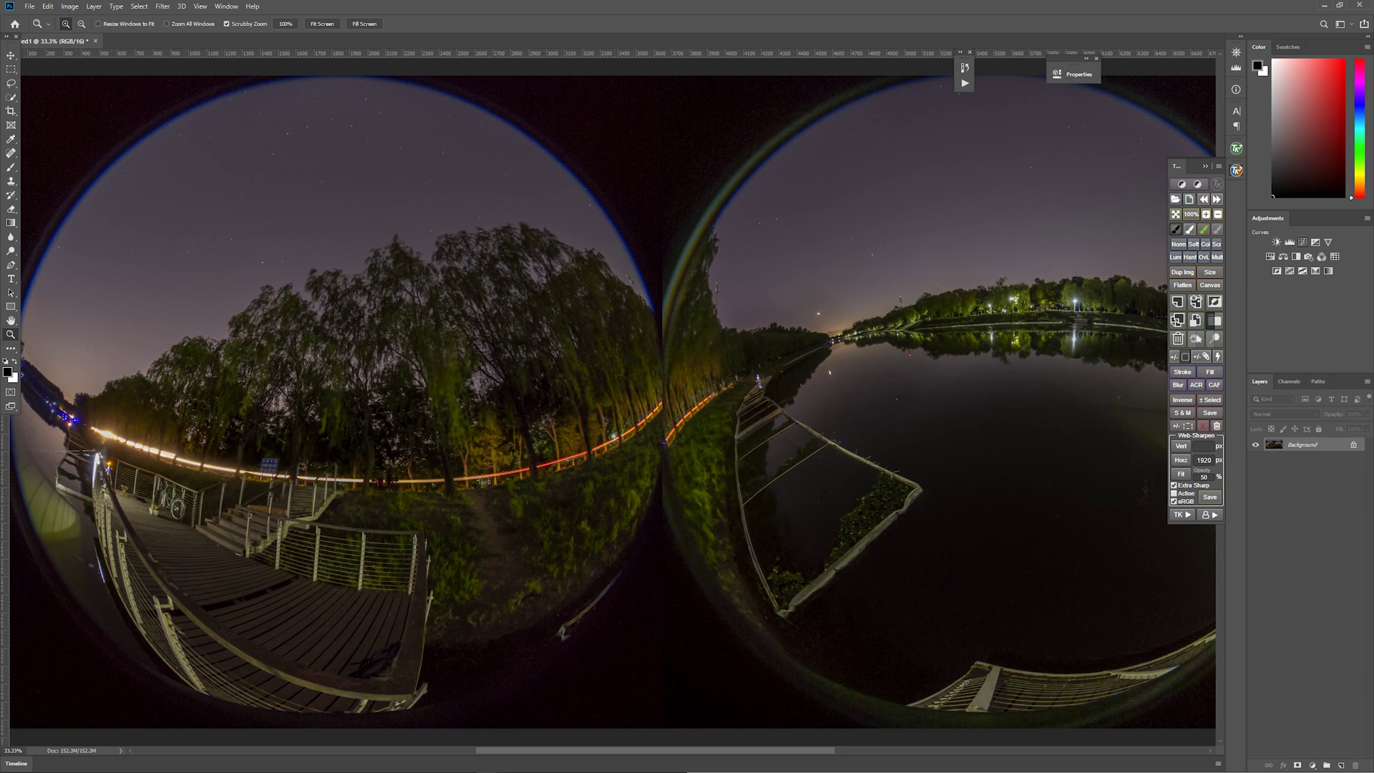
{"action": "left_click", "coordinate": [1289, 242]}
{"action": "left_click", "coordinate": [903, 141]}
{"action": "left_click", "coordinate": [293, 136]}
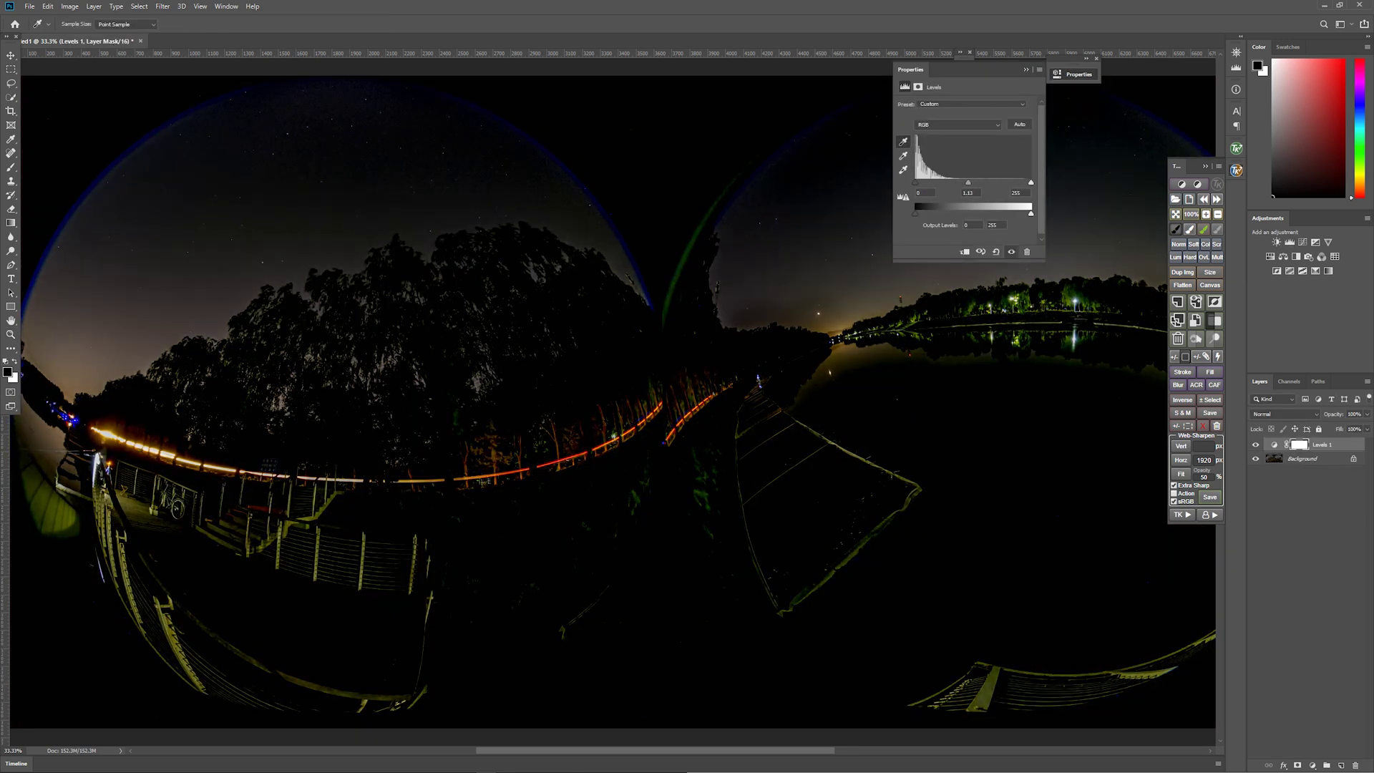
{"action": "key", "text": "z"}
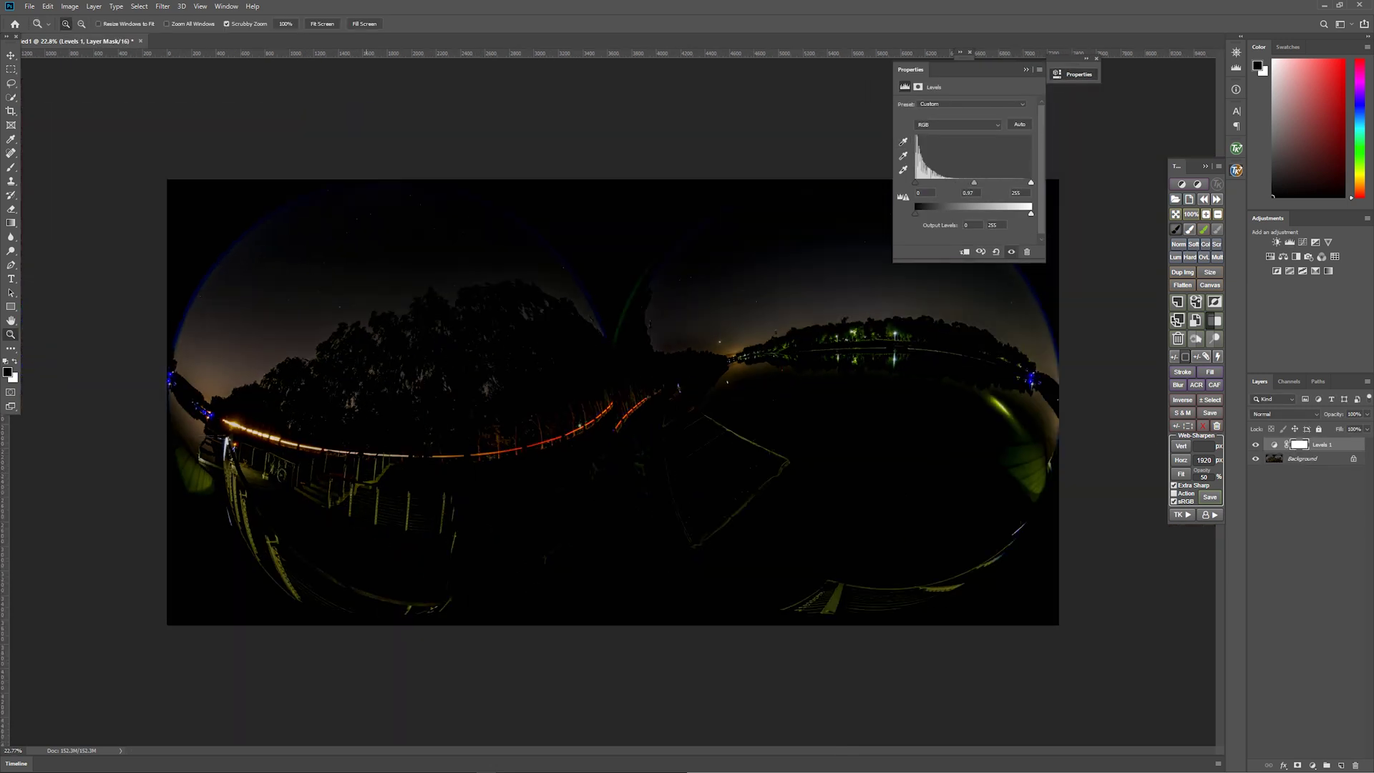
{"action": "left_click_drag", "start_coordinate": [448, 329], "coordinate": [501, 330]}
{"action": "left_click", "coordinate": [1025, 69]}
{"action": "left_click", "coordinate": [1366, 413]}
{"action": "mouse_move", "coordinate": [1368, 426]}
{"action": "left_mouse_down"}
{"action": "mouse_move", "coordinate": [1321, 426]}
{"action": "mouse_move", "coordinate": [1344, 426]}
{"action": "left_mouse_up"}
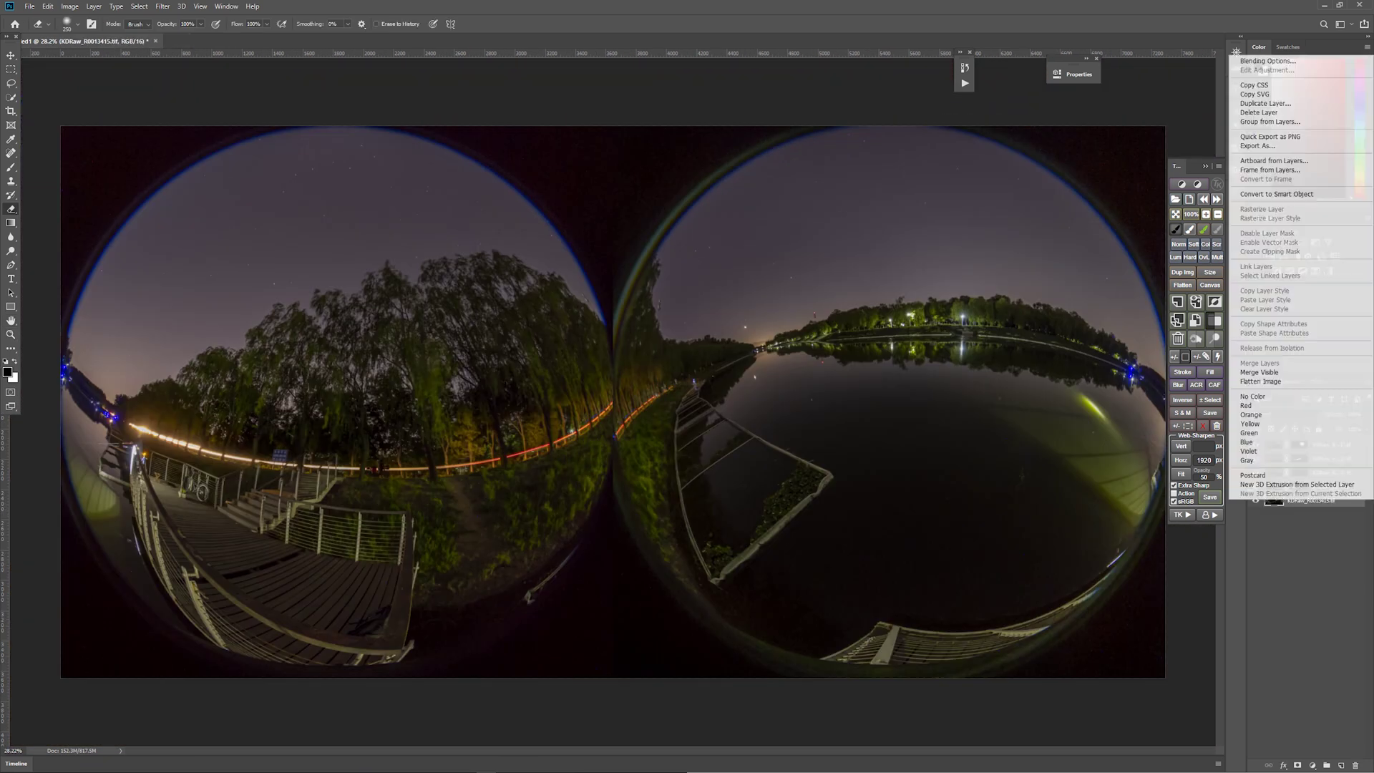
Try another Levels adjustment on the merged fisheye image, setting the black point by sampling the picture
{"action": "left_click", "coordinate": [1289, 241]}
{"action": "left_click", "coordinate": [903, 141]}
{"action": "left_click", "coordinate": [810, 194]}
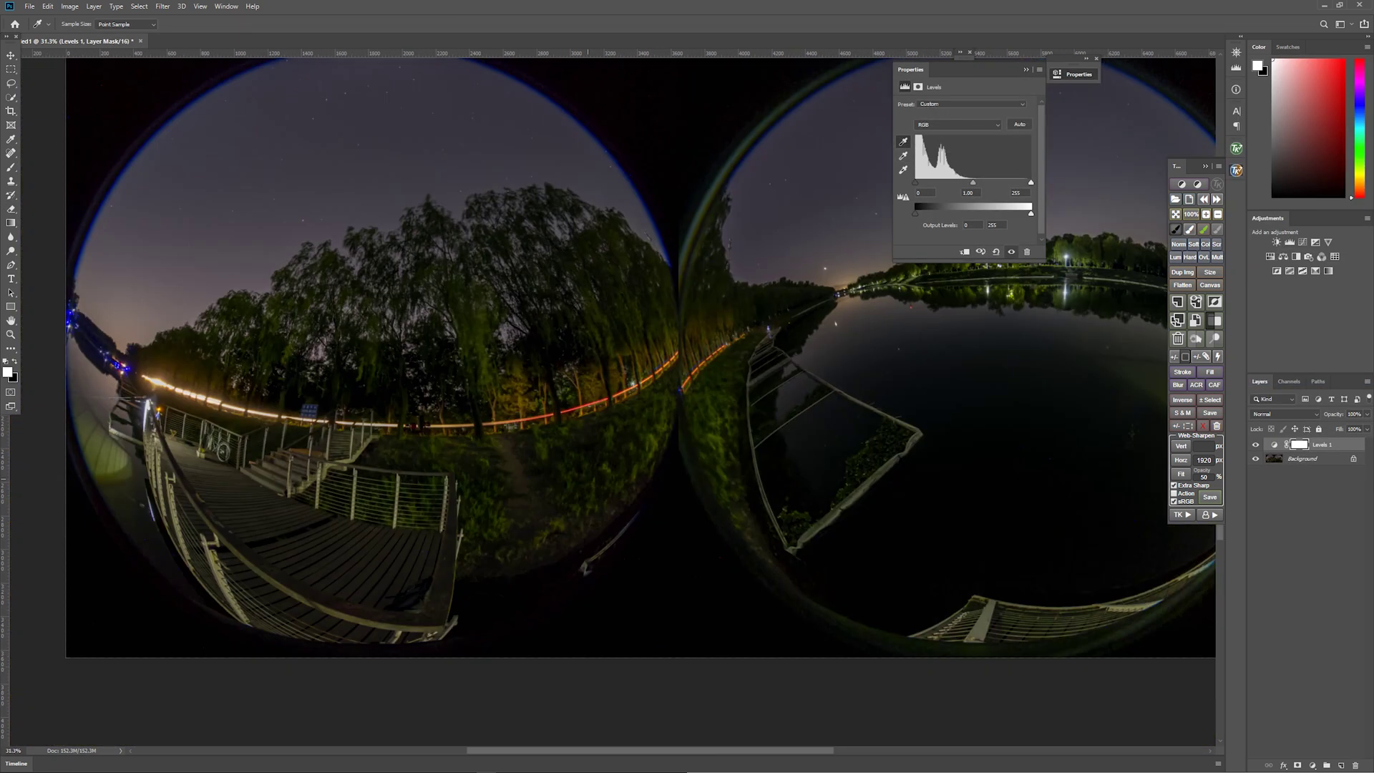
{"action": "key", "text": "ctrl+z"}
Save the merged image in TIFF format as R0013415.tif in the 20200517 Starry Night folder
{"action": "key", "text": "ctrl+s"}
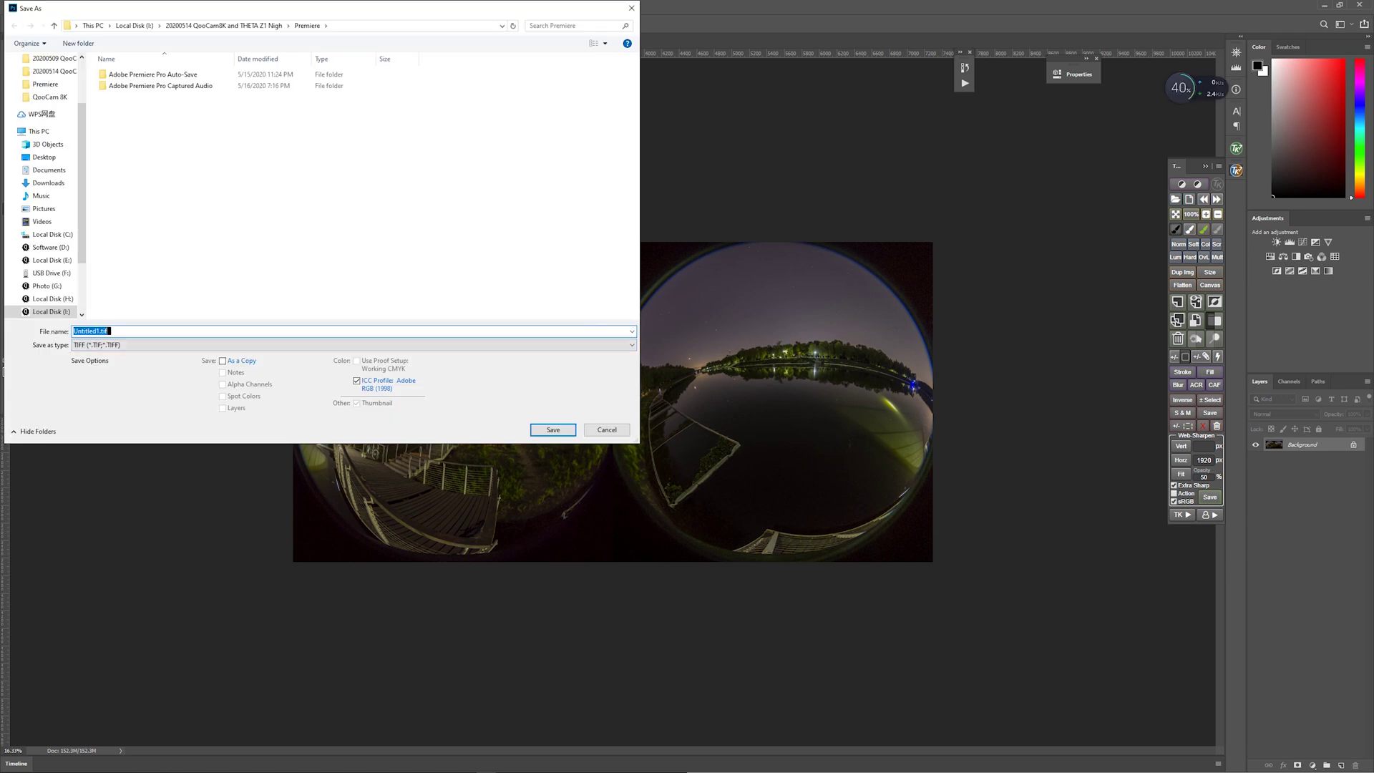
{"action": "left_click", "coordinate": [134, 25]}
{"action": "double_click", "coordinate": [136, 187]}
{"action": "left_click", "coordinate": [143, 345]}
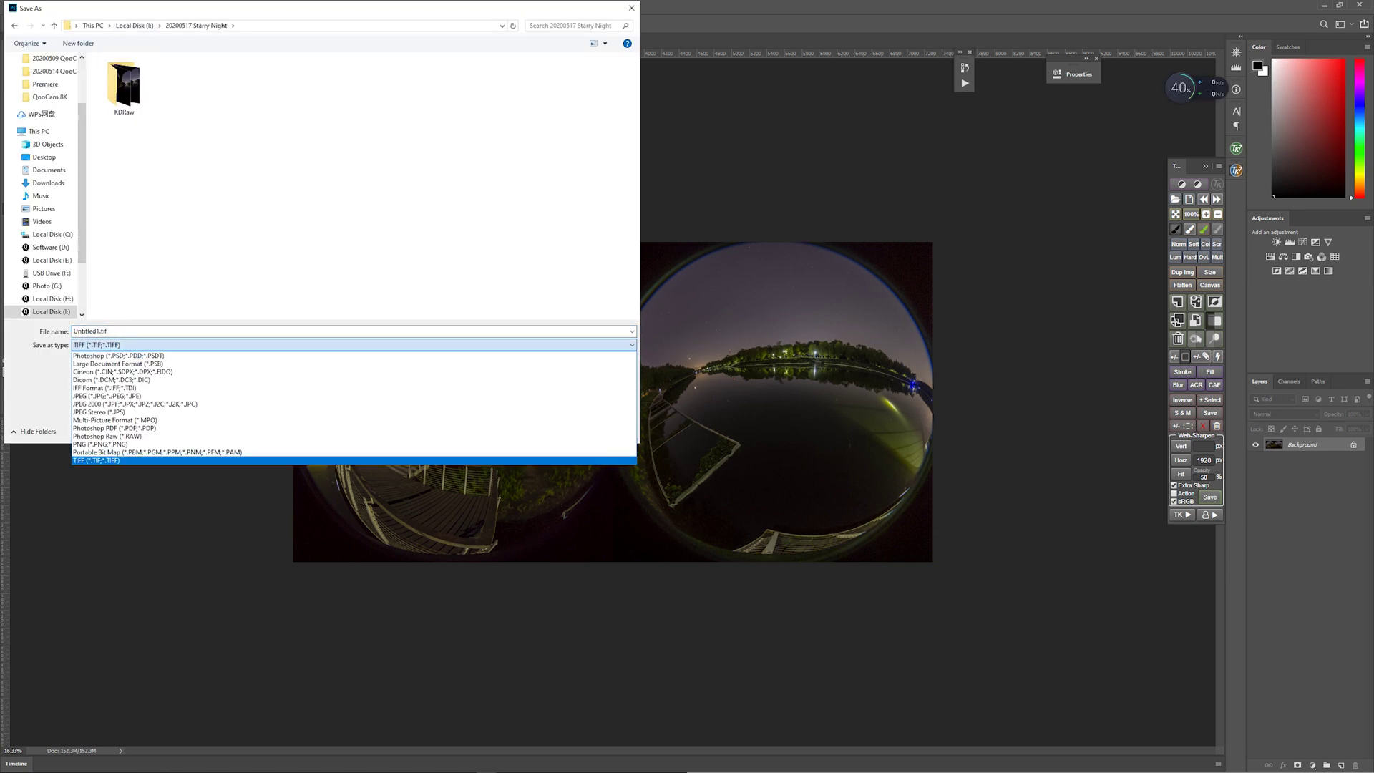
{"action": "left_click", "coordinate": [121, 461]}
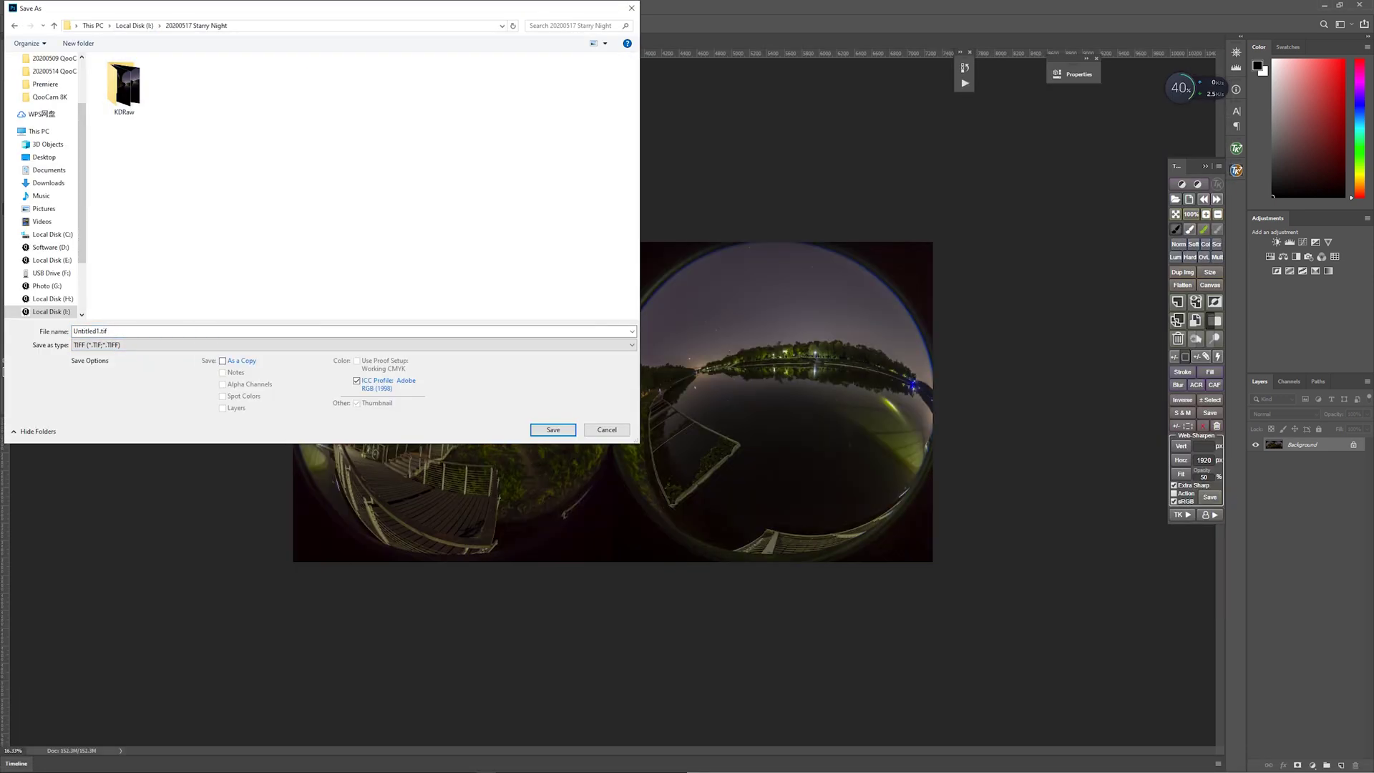
{"action": "type", "text": ")"}
{"action": "key", "text": "Return"}
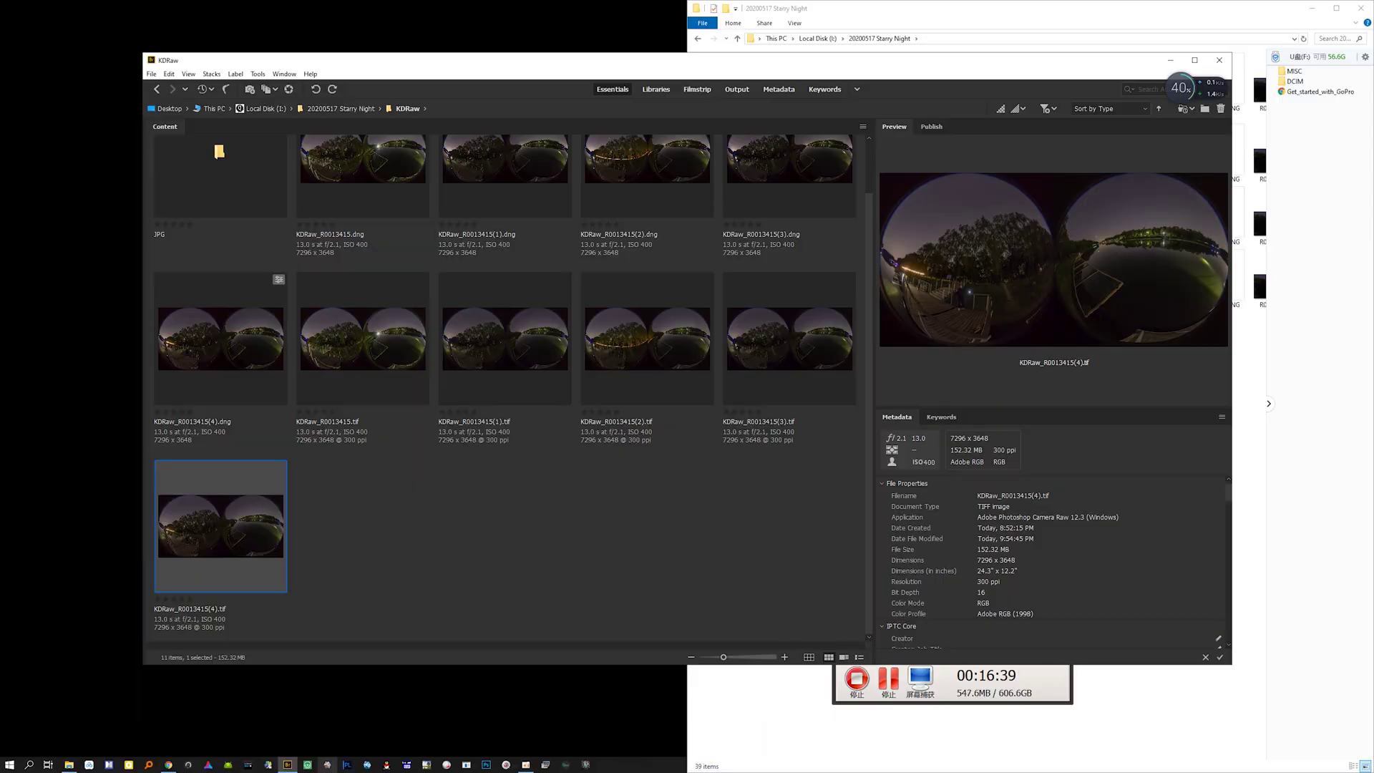
Switch to Lightroom Classic and import R0013415.tif from the 20200517 Starry Night folder
{"action": "left_click", "coordinate": [9, 765]}
{"action": "left_click", "coordinate": [340, 108]}
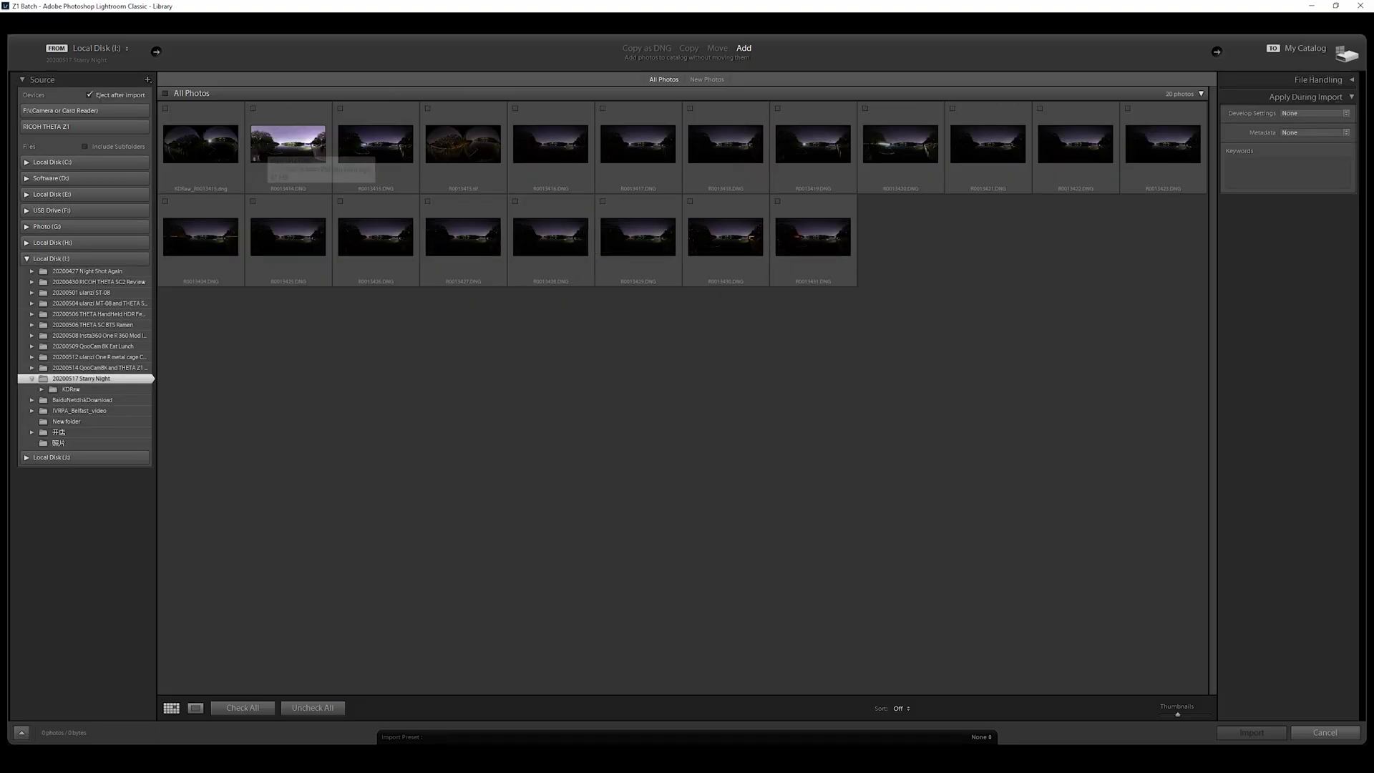
Stitch the original R0013415.tif with RICOH THETA Stitcher, using automatic zenith correction and a yaw of about -15.6 degrees
{"action": "right_click", "coordinate": [236, 148]}
{"action": "mouse_move", "coordinate": [307, 371]}
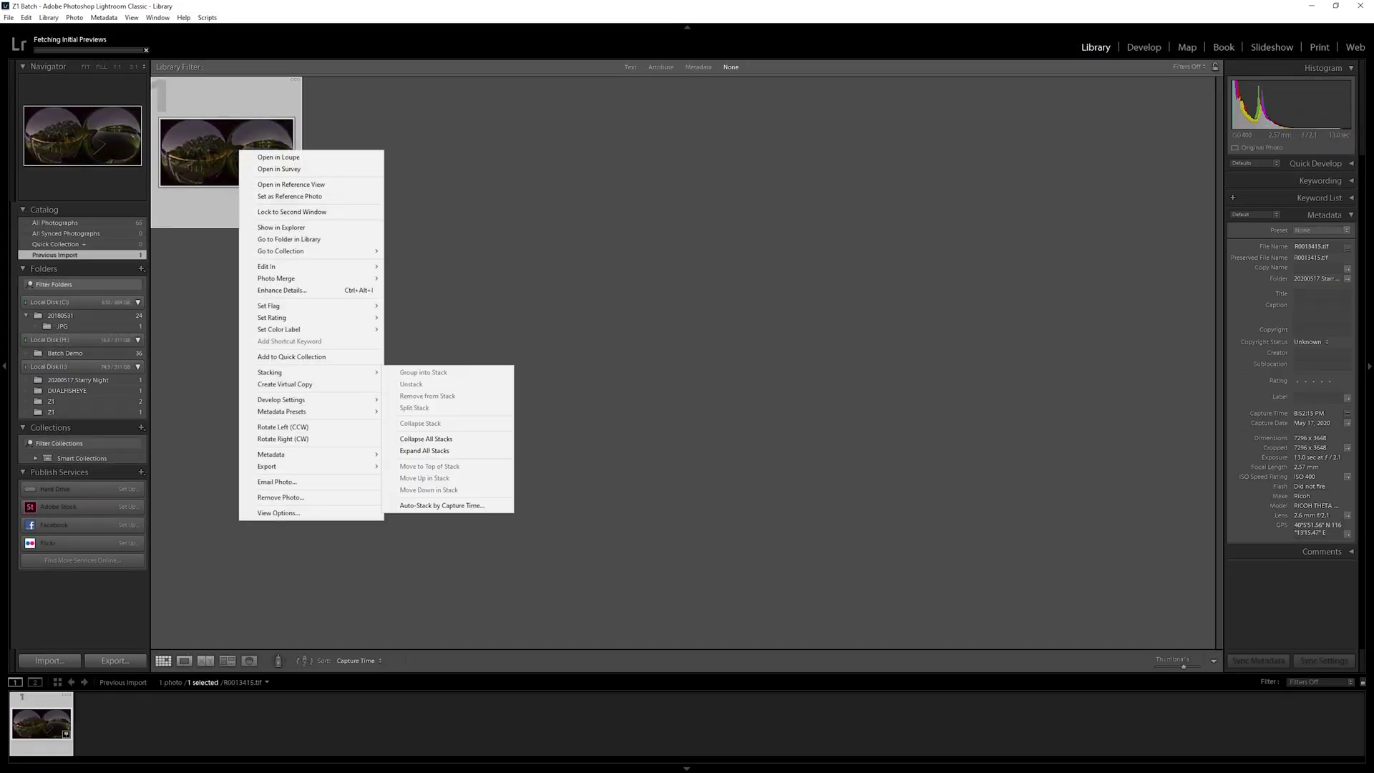
{"action": "left_click", "coordinate": [422, 371]}
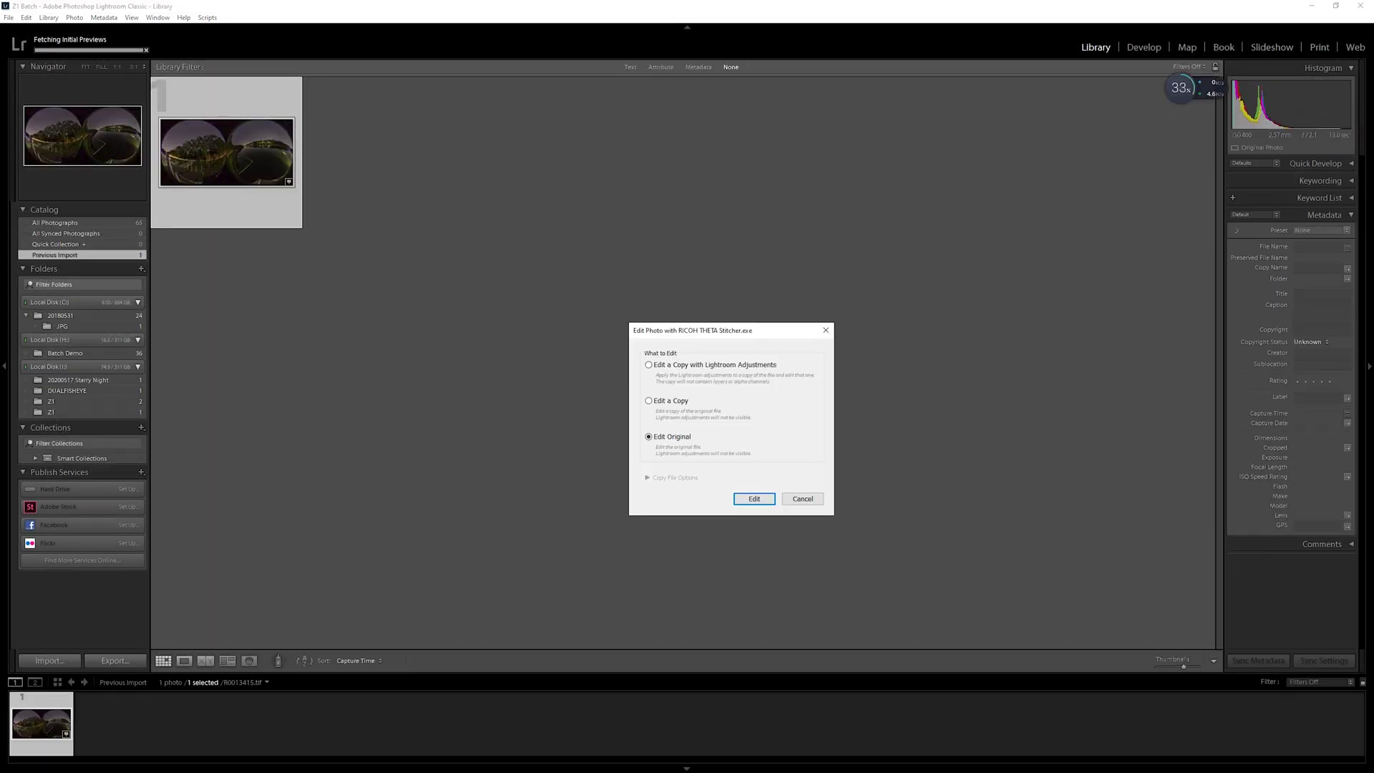
{"action": "left_click", "coordinate": [754, 499]}
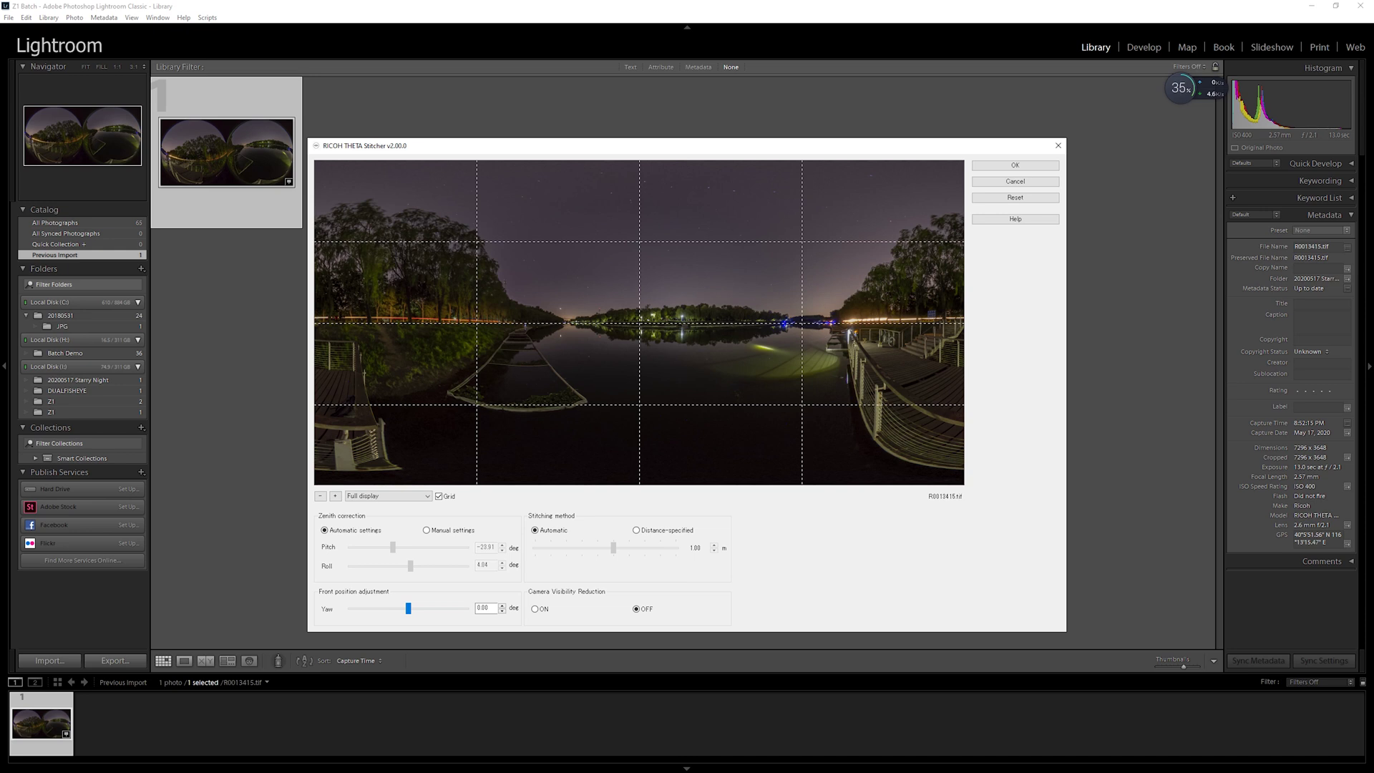
{"action": "mouse_move", "coordinate": [404, 608]}
{"action": "left_mouse_down"}
{"action": "mouse_move", "coordinate": [386, 609]}
{"action": "mouse_move", "coordinate": [400, 608]}
{"action": "left_mouse_up"}
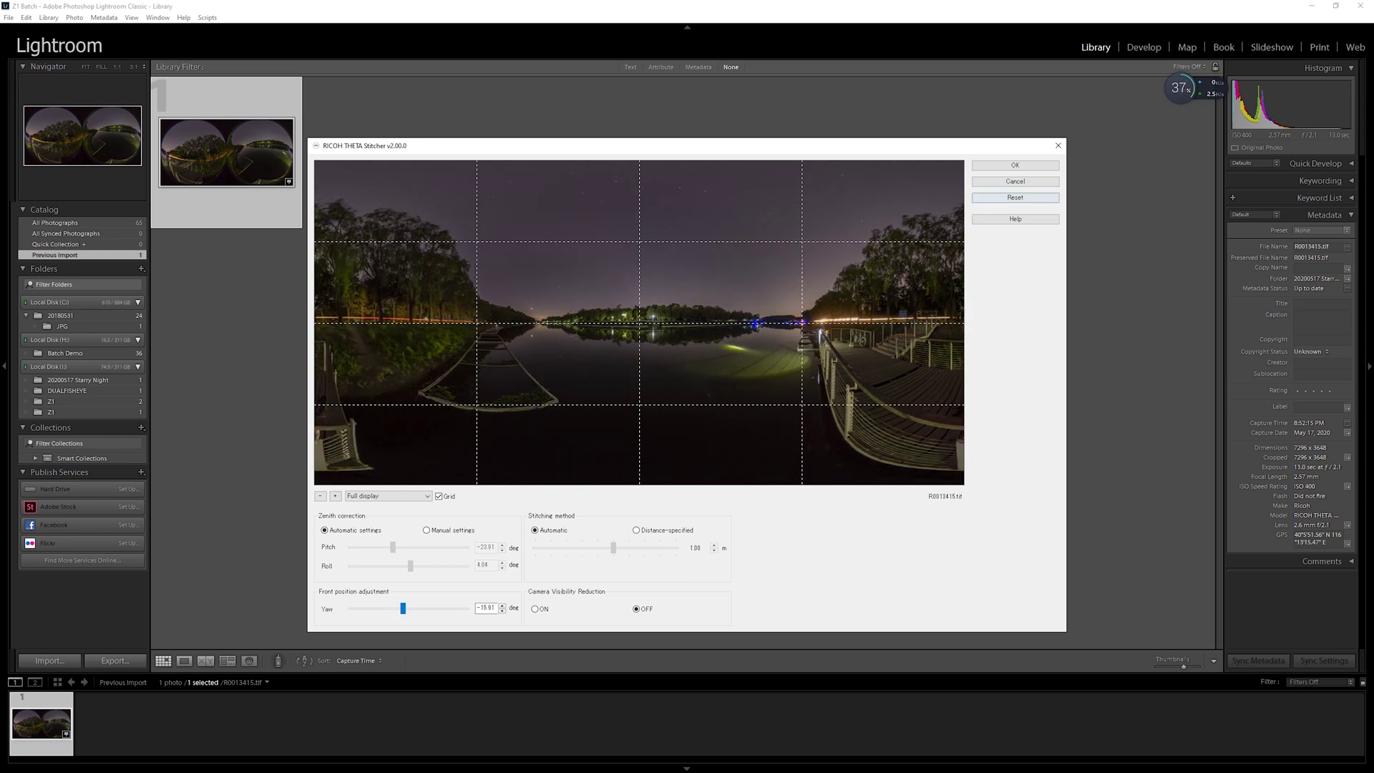
{"action": "key", "text": "Return"}
Open the stitched panorama in the Develop module and try the automatic tone adjustment on it
{"action": "key", "text": "e"}
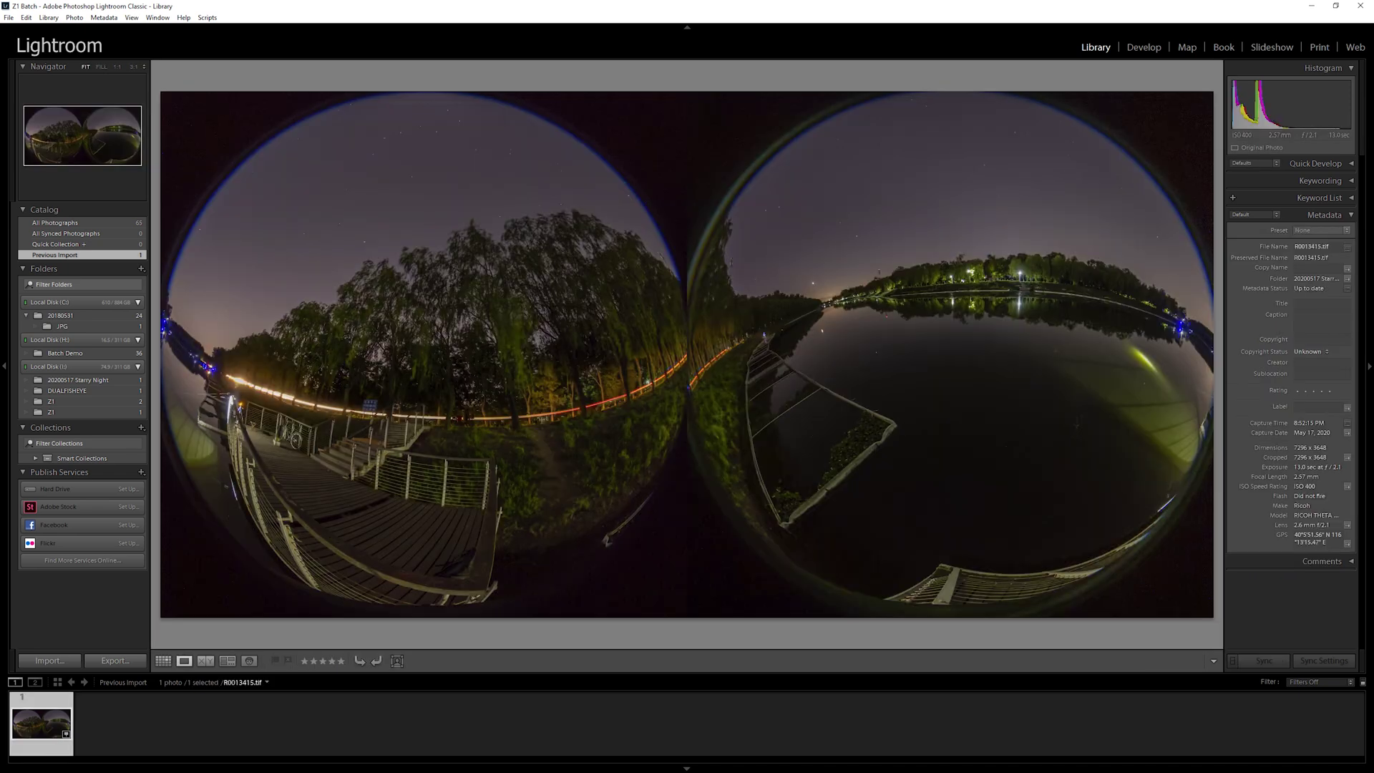
{"action": "key", "text": "d"}
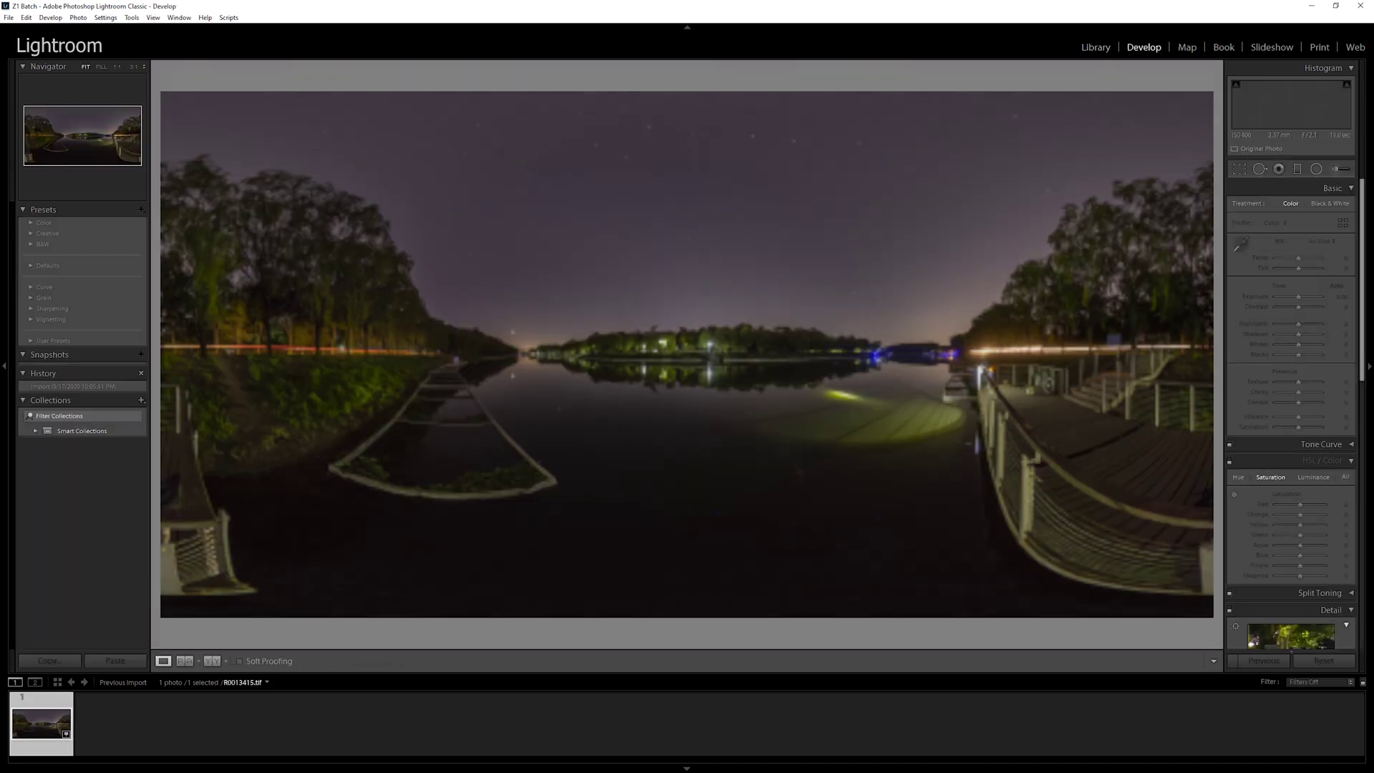
{"action": "key", "text": "ctrl+u"}
{"action": "key", "text": "ctrl+z"}
Set Exposure to -0.24, Contrast +38, Texture +26, Saturation +29, Temperature -12, Highlights -31, Shadows -24 and Blacks -40 on the panorama
{"action": "left_click_drag", "start_coordinate": [1298, 296], "coordinate": [1306, 306]}
{"action": "left_click_drag", "start_coordinate": [1302, 381], "coordinate": [1304, 381]}
{"action": "left_click_drag", "start_coordinate": [1298, 426], "coordinate": [1305, 427]}
{"action": "left_click_drag", "start_coordinate": [1298, 257], "coordinate": [1296, 258]}
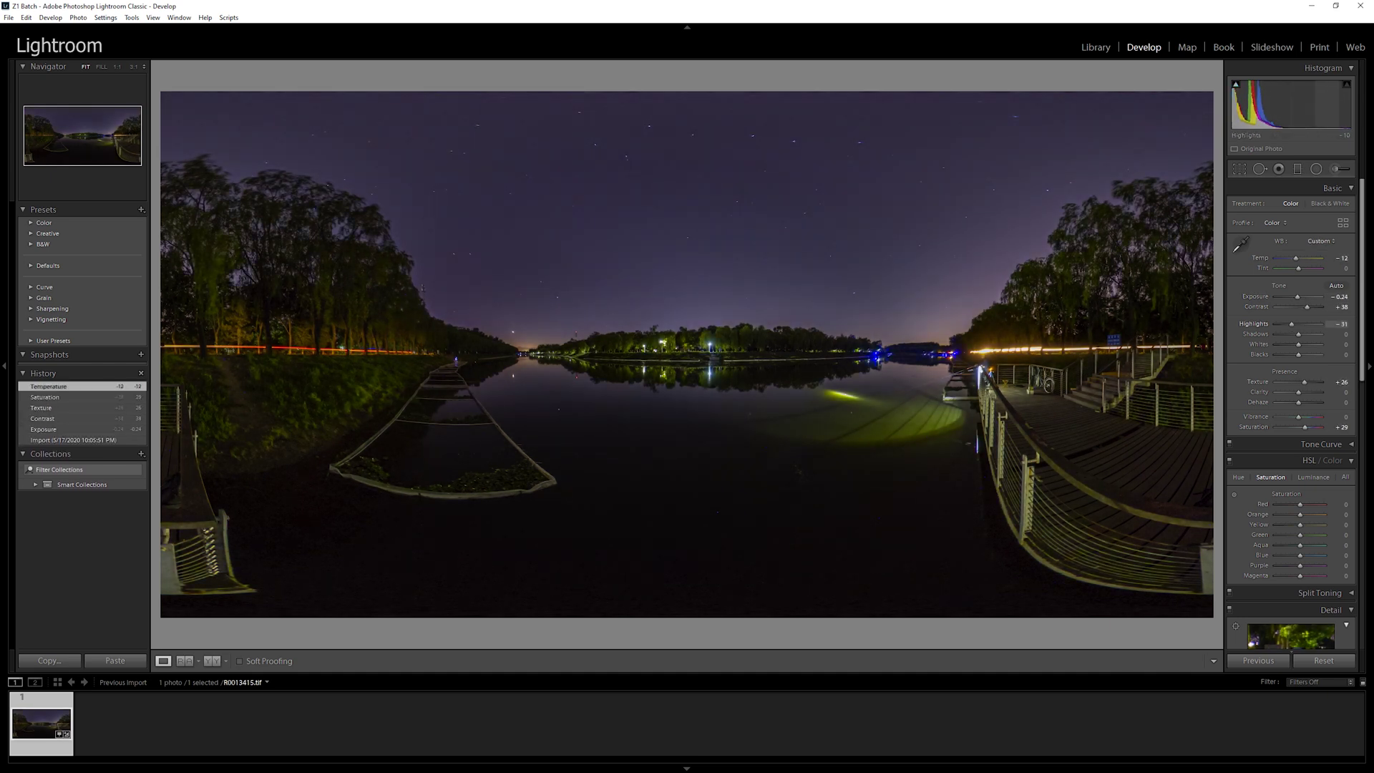
{"action": "left_click_drag", "start_coordinate": [1298, 323], "coordinate": [1290, 354]}
Set the panorama's luminance noise reduction to 21 while checking the boardwalk area at 1:1
{"action": "left_click", "coordinate": [530, 284]}
{"action": "left_click_drag", "start_coordinate": [70, 130], "coordinate": [114, 133]}
{"action": "left_click", "coordinate": [1094, 365]}
{"action": "left_click", "coordinate": [1094, 365]}
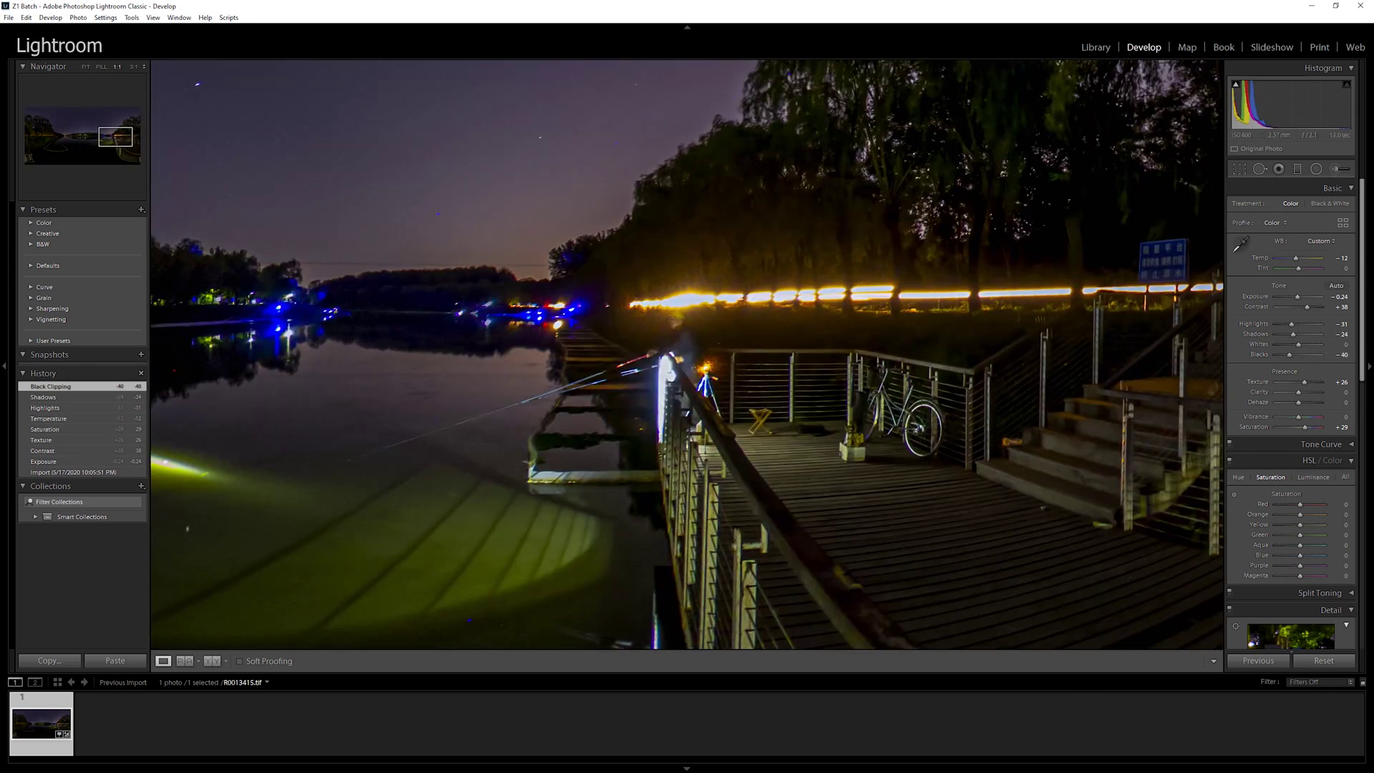
{"action": "scroll", "coordinate": [1288, 429], "scroll_direction": "down", "scroll_amount": 5}
{"action": "left_click_drag", "start_coordinate": [1276, 527], "coordinate": [1287, 527]}
{"action": "left_click_drag", "start_coordinate": [1286, 528], "coordinate": [1285, 527]}
Remove chromatic aberration and defringe purple with an amount of 3 and a hue range of 0/70
{"action": "left_click", "coordinate": [1235, 635]}
{"action": "left_click", "coordinate": [1303, 618]}
{"action": "scroll", "coordinate": [1304, 622], "scroll_direction": "down", "scroll_amount": 3}
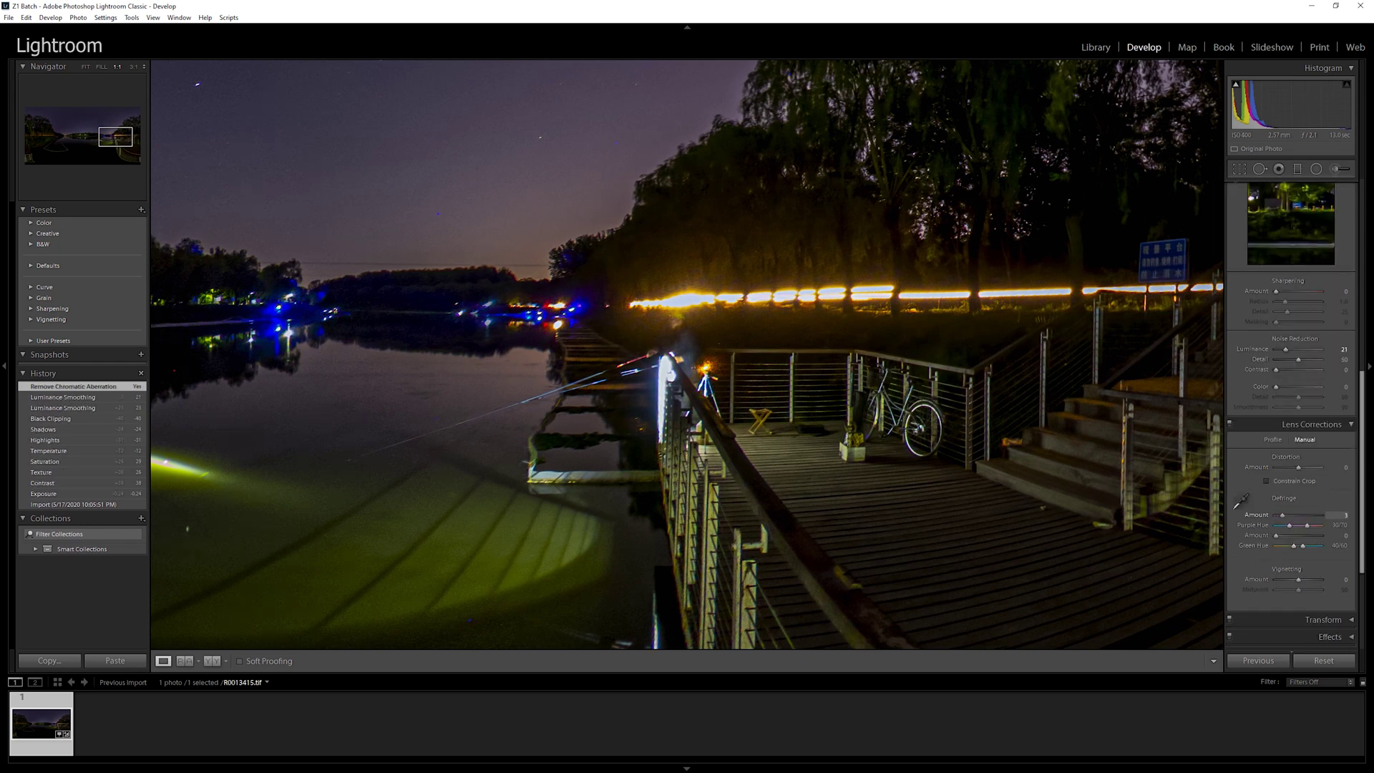
{"action": "left_click_drag", "start_coordinate": [1289, 525], "coordinate": [1276, 525]}
{"action": "left_click_drag", "start_coordinate": [115, 137], "coordinate": [54, 135]}
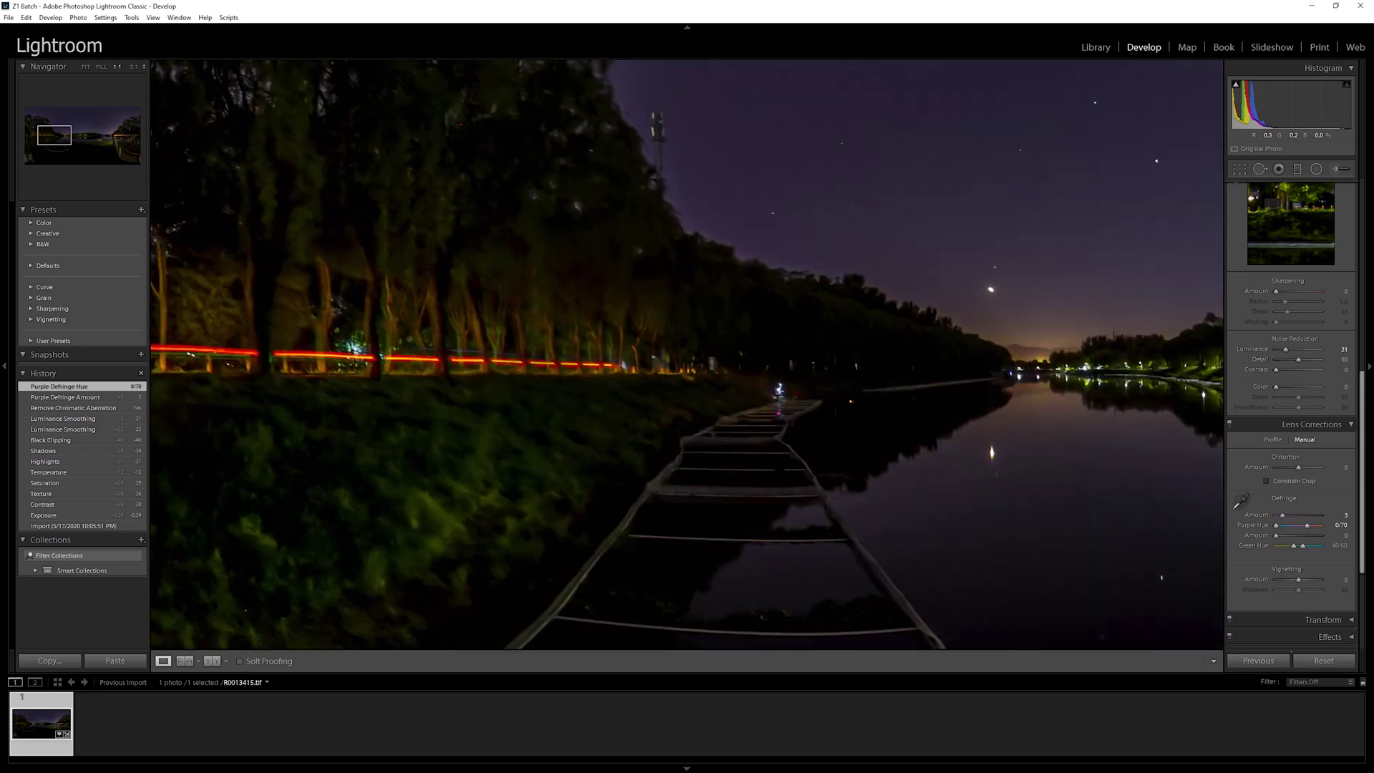